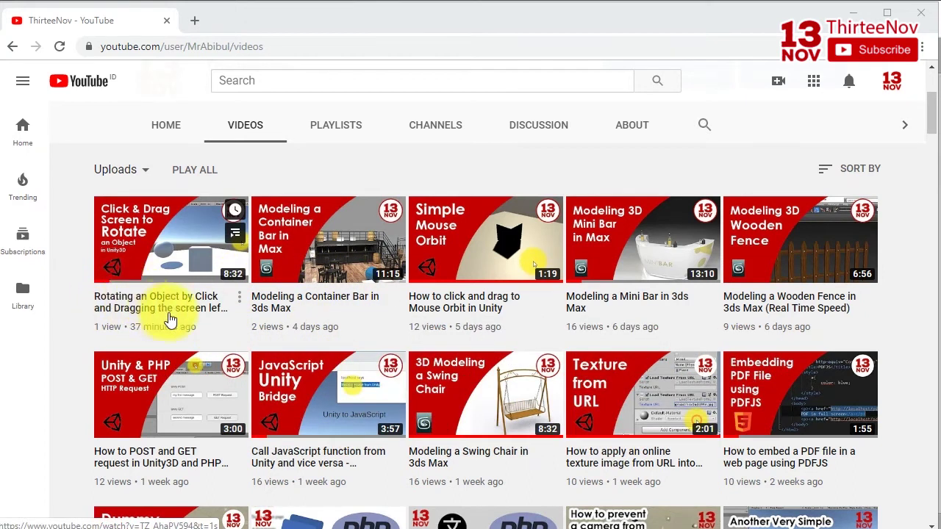
Browse the Project panel and select the VerySimpleThirdPersonController folder.
scroll(169, 315, "up", 2)
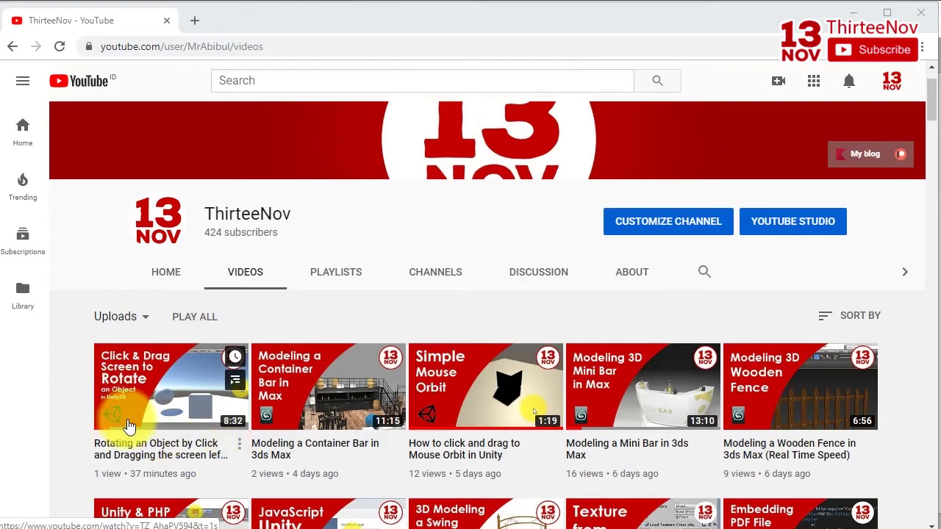
scroll(162, 389, "down", 2)
scroll(162, 389, "down", 12)
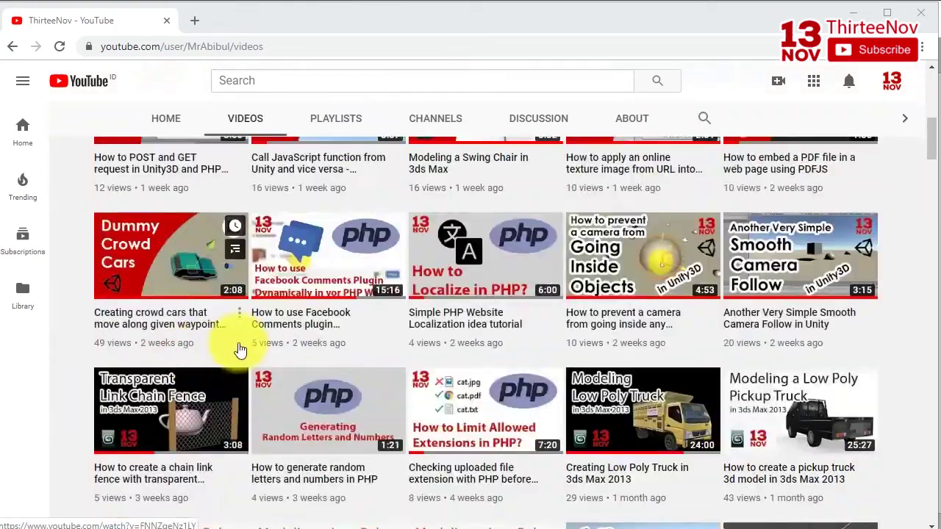
scroll(463, 380, "down", 7)
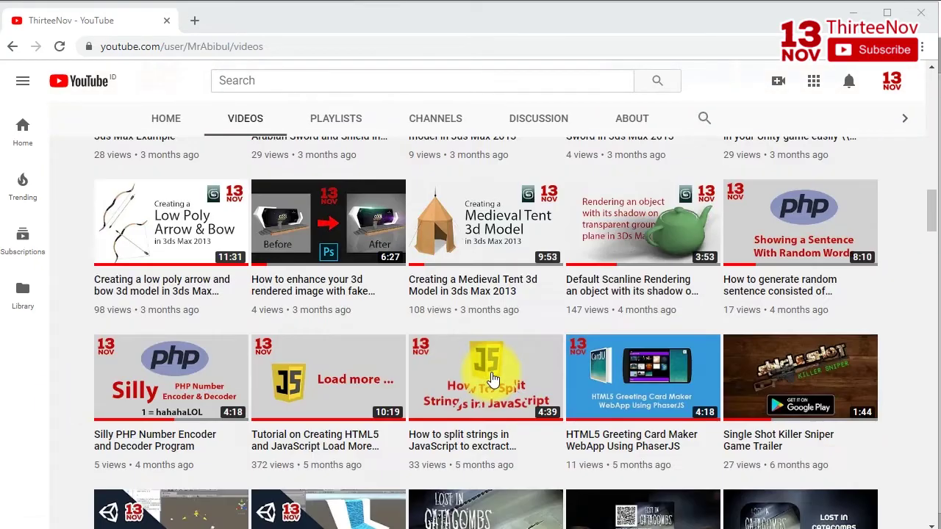
scroll(502, 383, "up", 5)
scroll(589, 373, "up", 2)
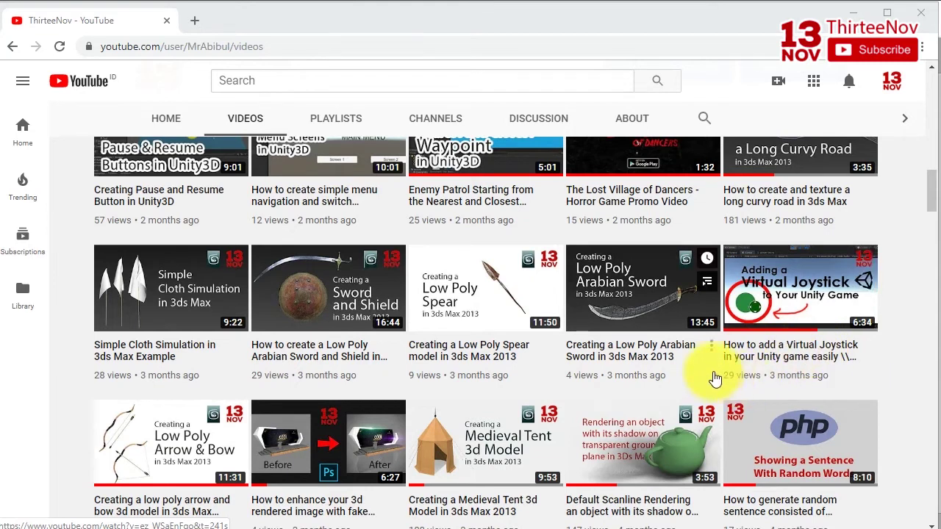
scroll(706, 329, "up", 2)
scroll(706, 328, "up", 3)
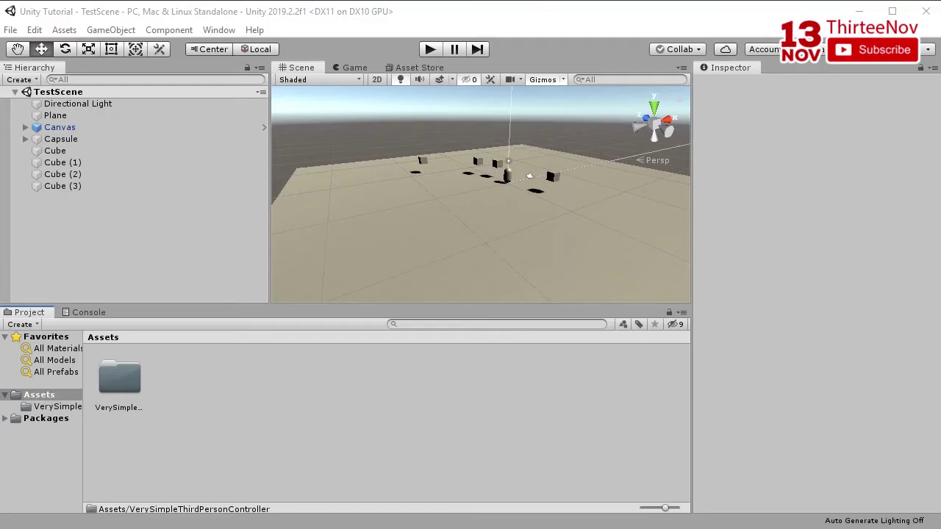
left_click(121, 380)
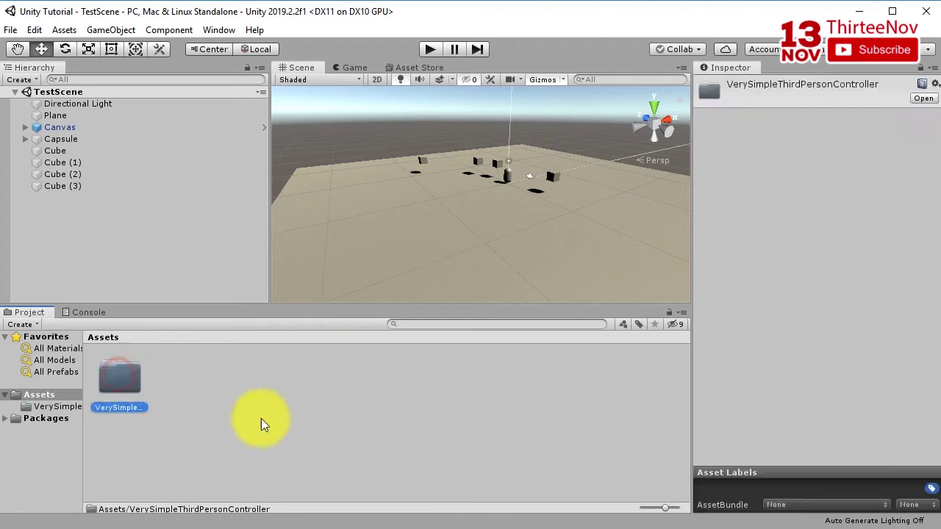
Run TestScene and walk the capsule across the plane with the on-screen joystick.
left_click(319, 418)
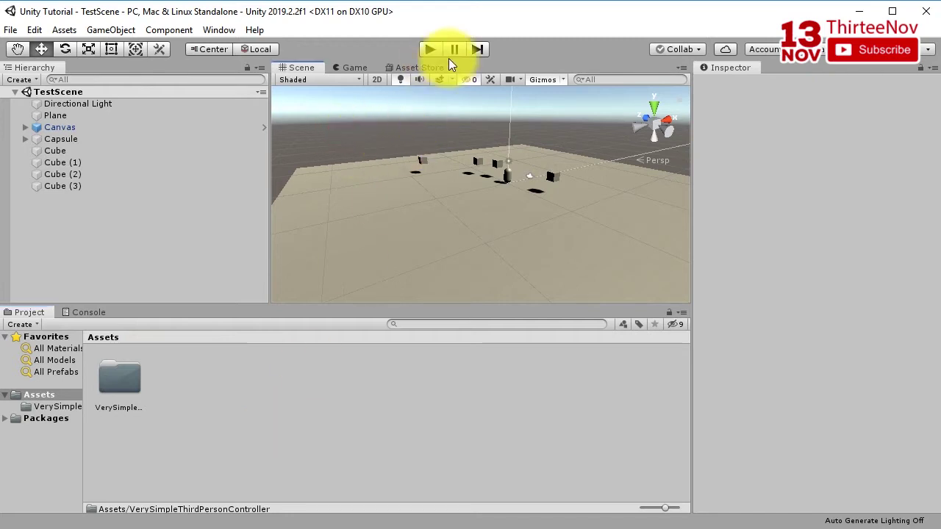
left_click(429, 49)
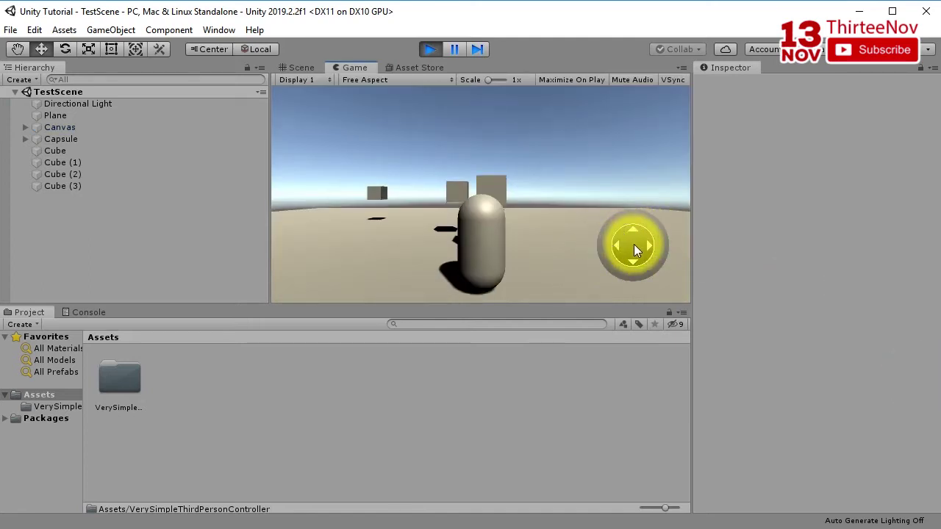
left_click_drag(634, 244, 758, 324)
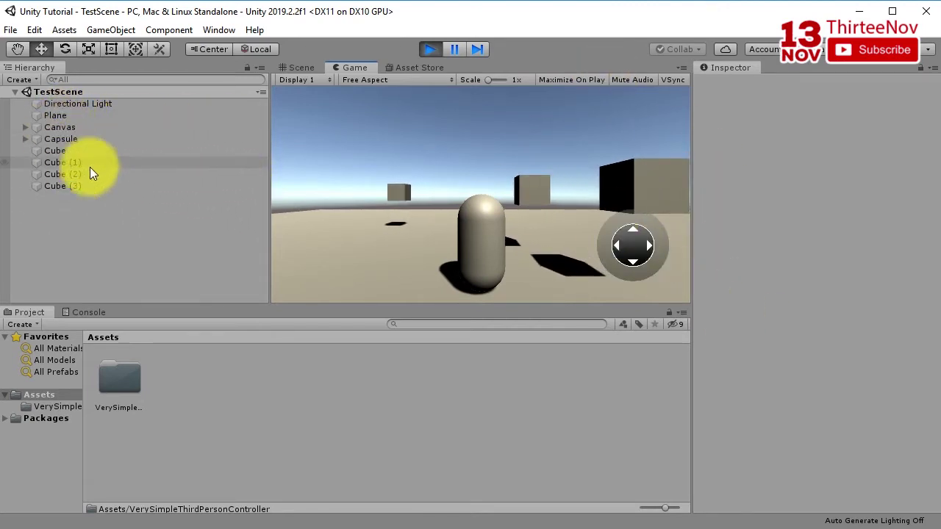
Expand the Canvas, inspect MyJoystick, and review the Capsule's components.
left_click(25, 127)
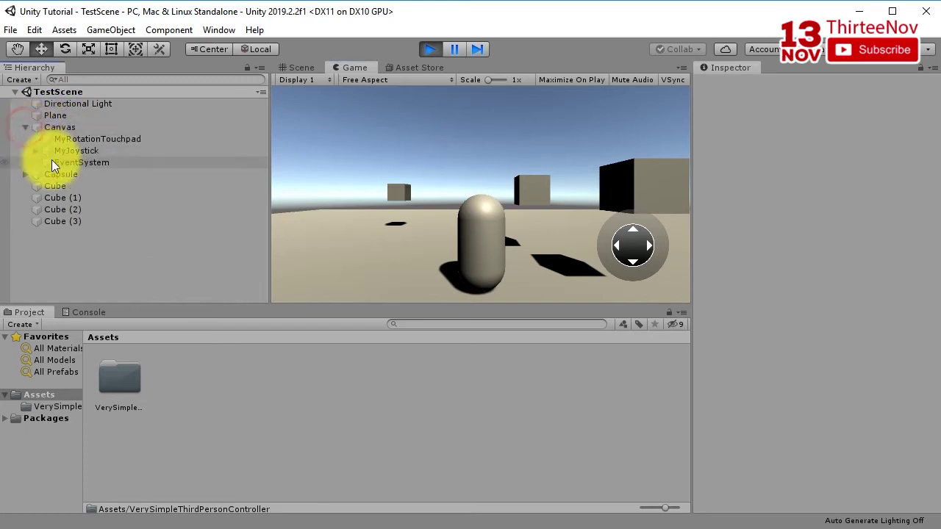
left_click(78, 150)
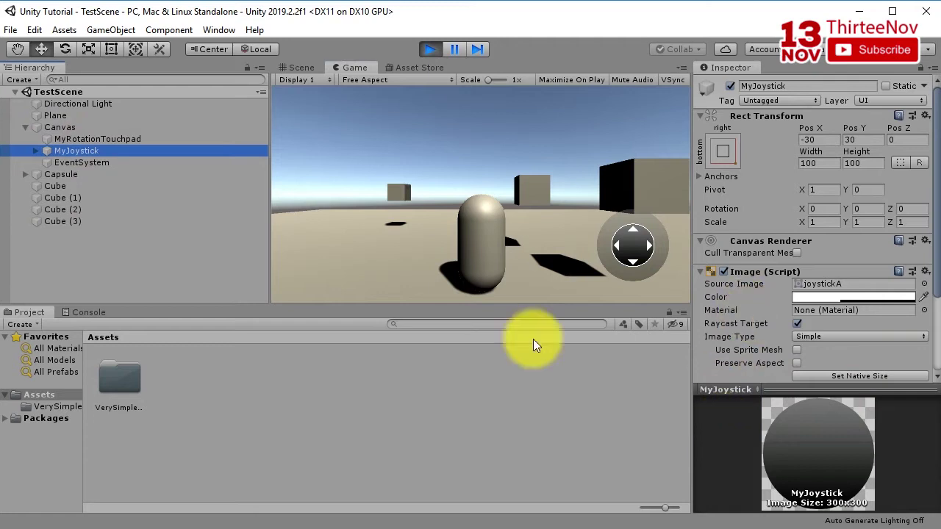
left_click(65, 175)
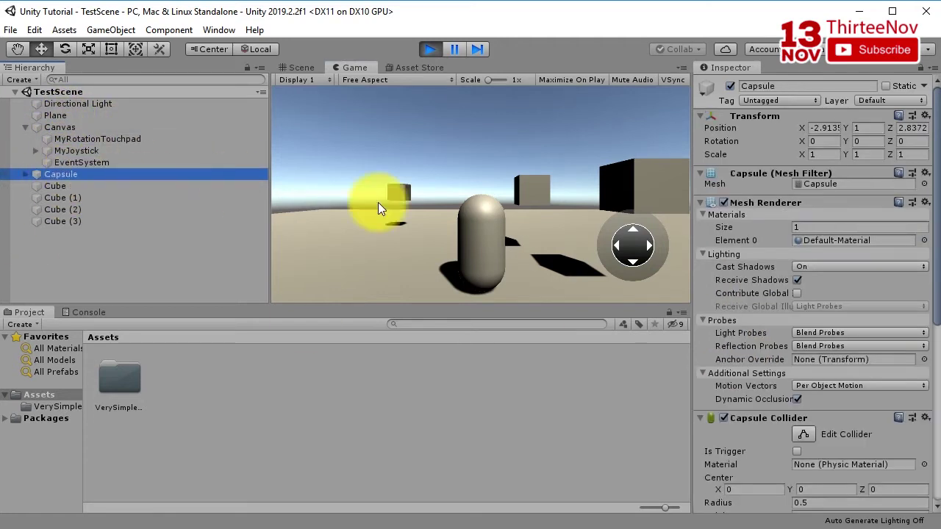
scroll(816, 423, "down", 6)
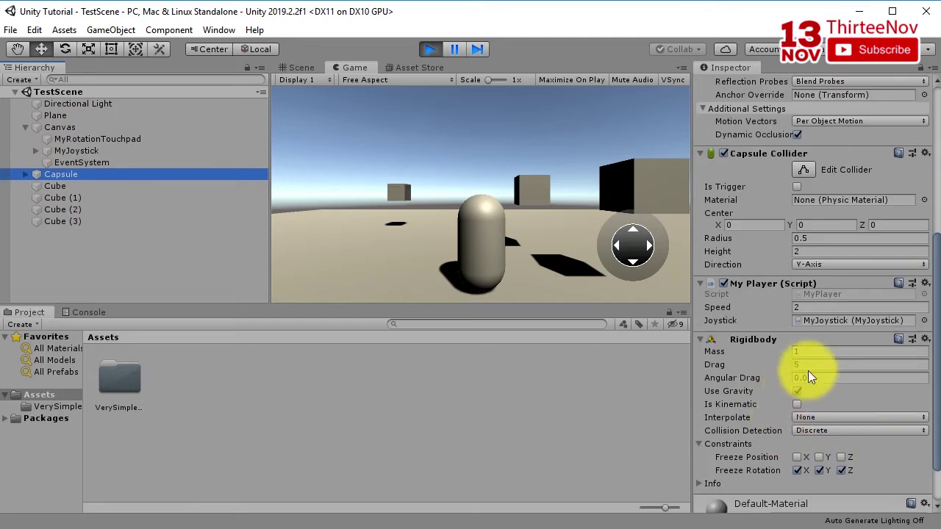
scroll(755, 452, "down", 1)
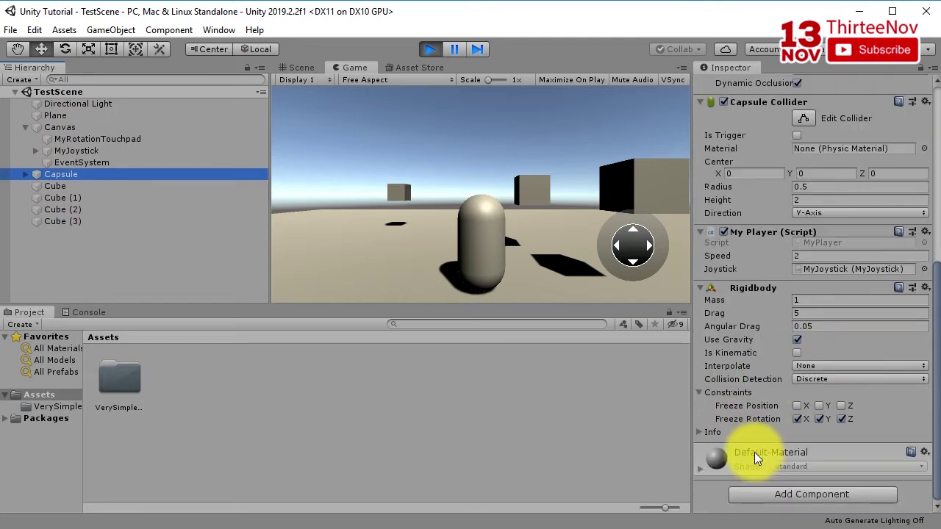
scroll(759, 452, "up", 7)
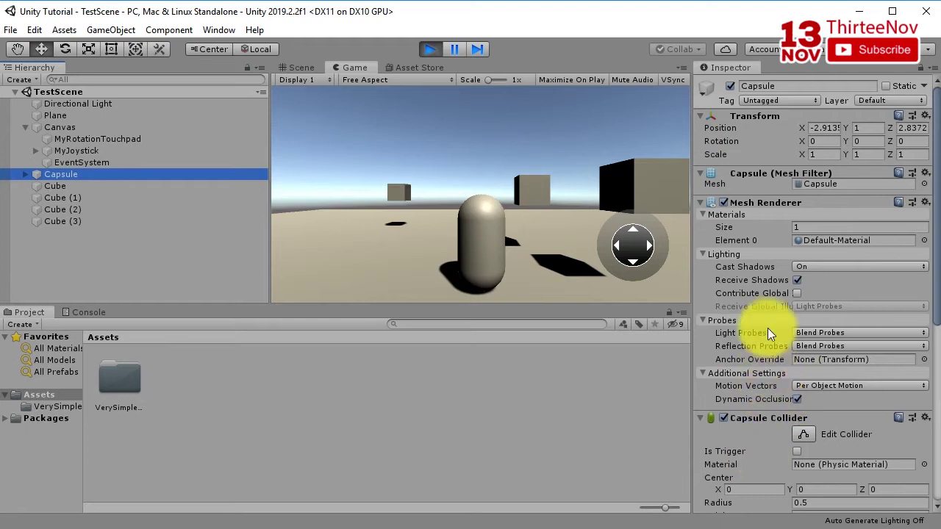
scroll(778, 424, "down", 3)
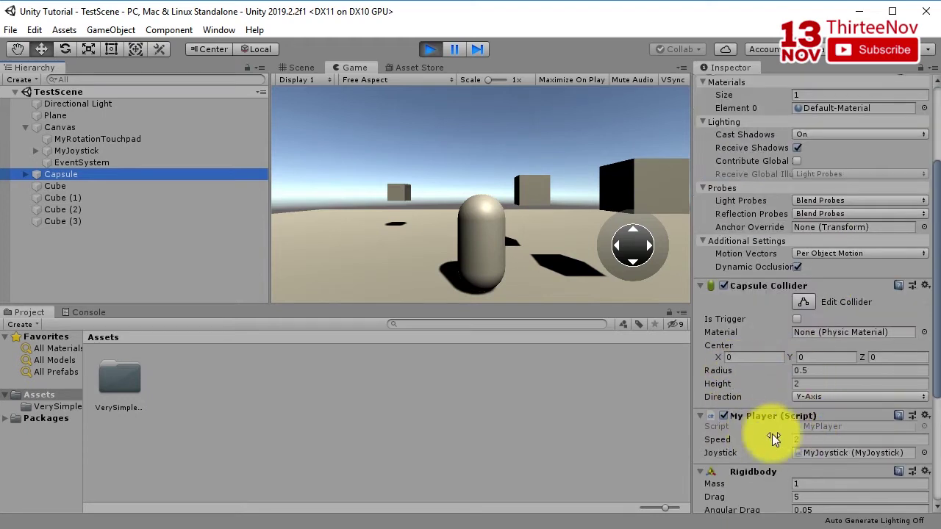
Set My Player Speed to 10 and steer the faster capsule with the joystick.
left_click(823, 439)
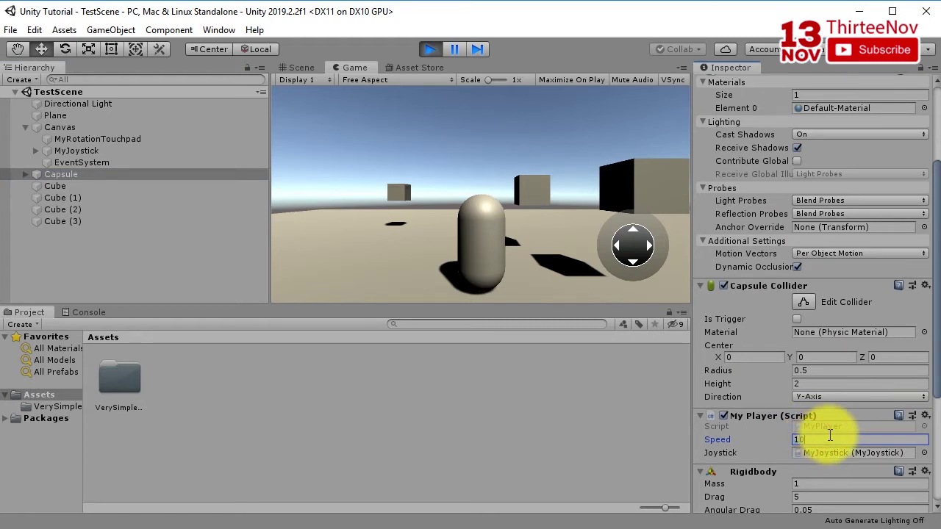
type("10")
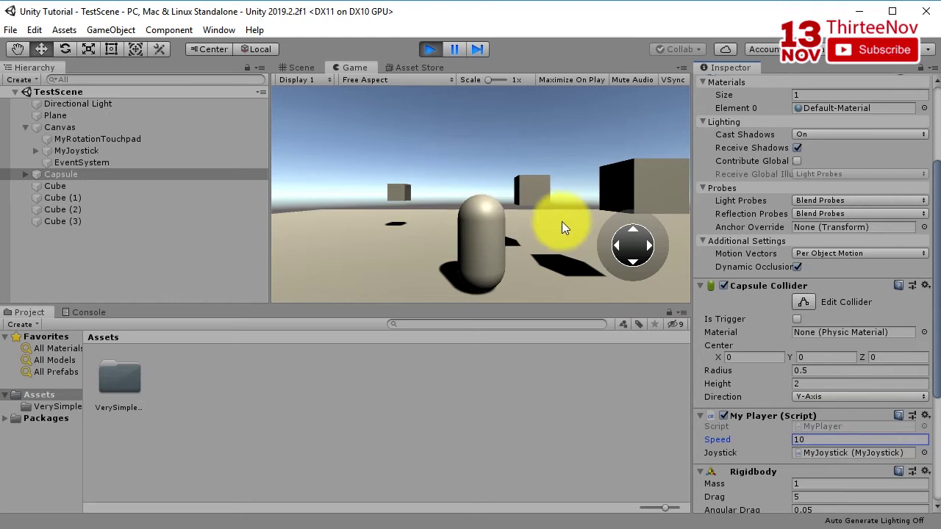
left_click_drag(633, 246, 677, 265)
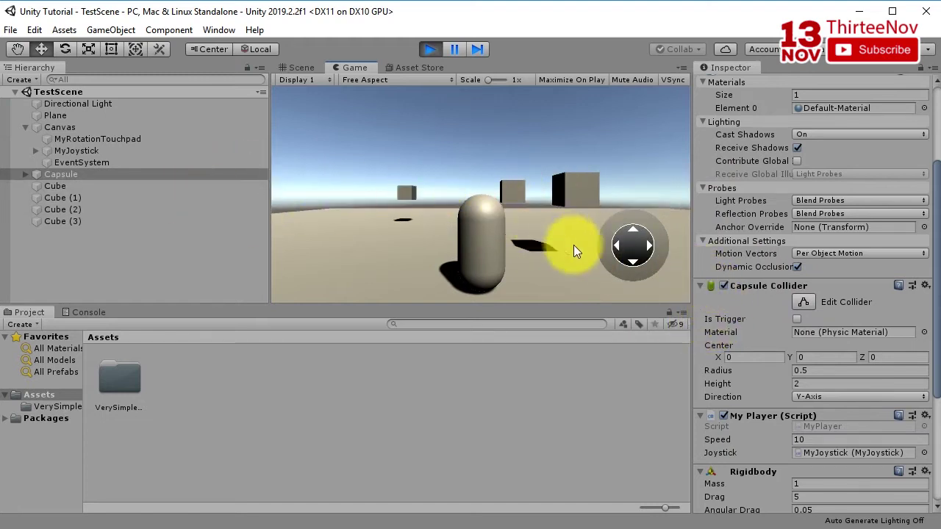
mouse_move(634, 243)
left_mouse_down()
mouse_move(642, 229)
mouse_move(609, 197)
mouse_move(660, 251)
mouse_move(517, 256)
mouse_move(683, 271)
mouse_move(625, 246)
left_mouse_up()
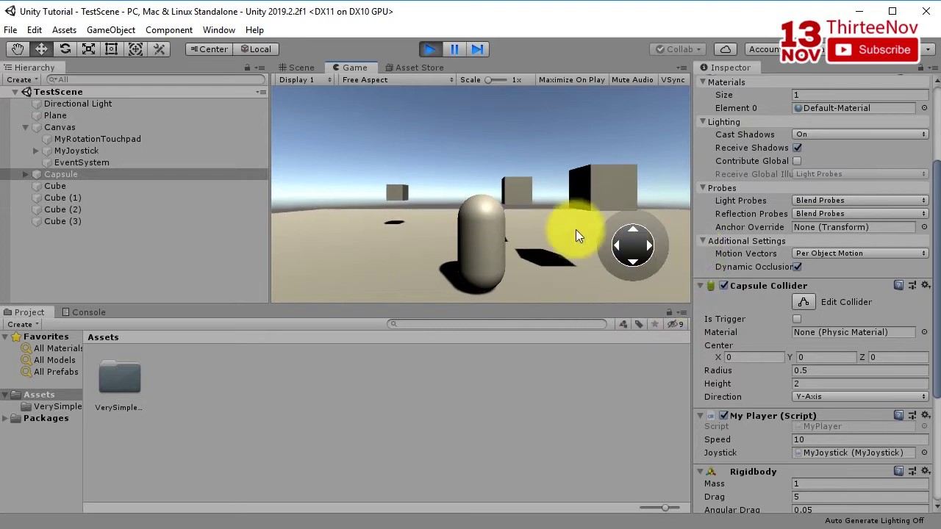
Select MyRotationTouchpad under the Canvas and view its Inspector settings.
left_click(73, 162)
left_click(77, 139)
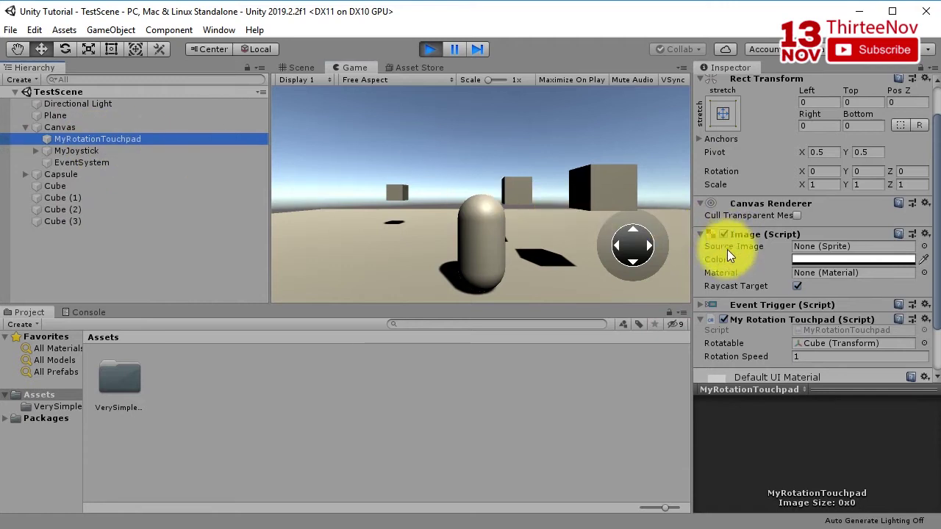
scroll(765, 324, "down", 3)
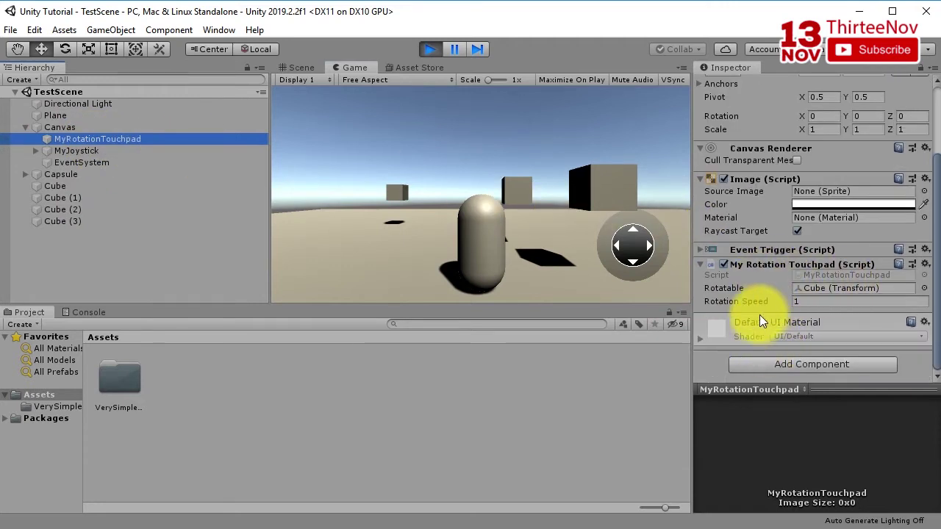
Make the touchpad Image fully opaque, return its alpha to 0, then rotate the view.
left_click(804, 204)
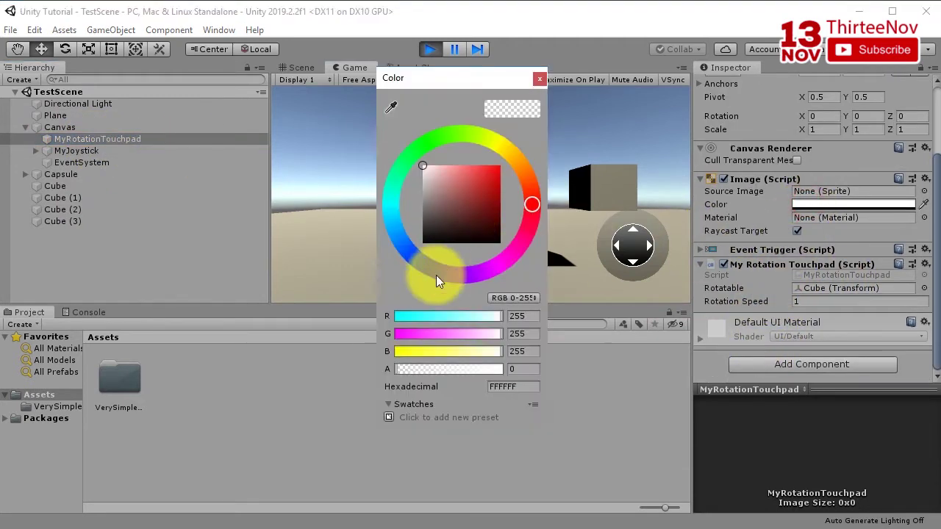
left_click_drag(422, 369, 608, 373)
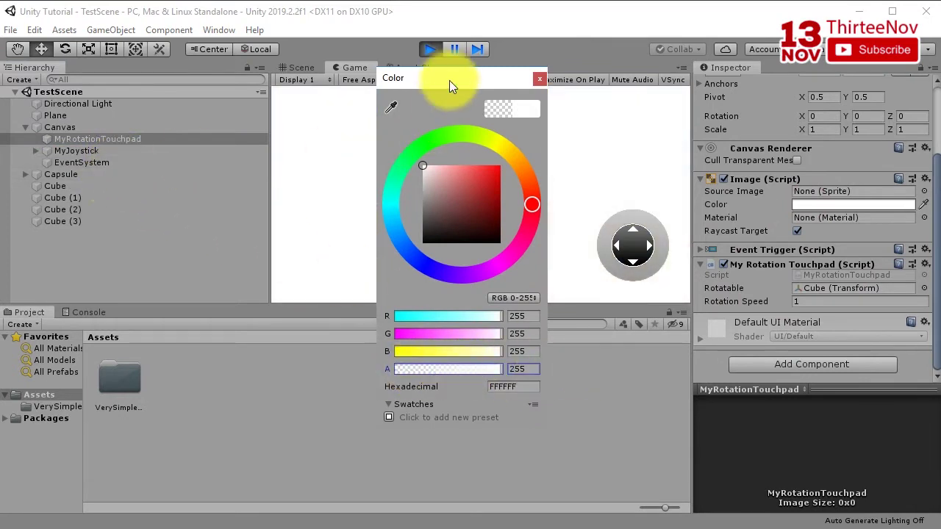
left_click_drag(450, 81, 431, 157)
left_click_drag(446, 445, 338, 429)
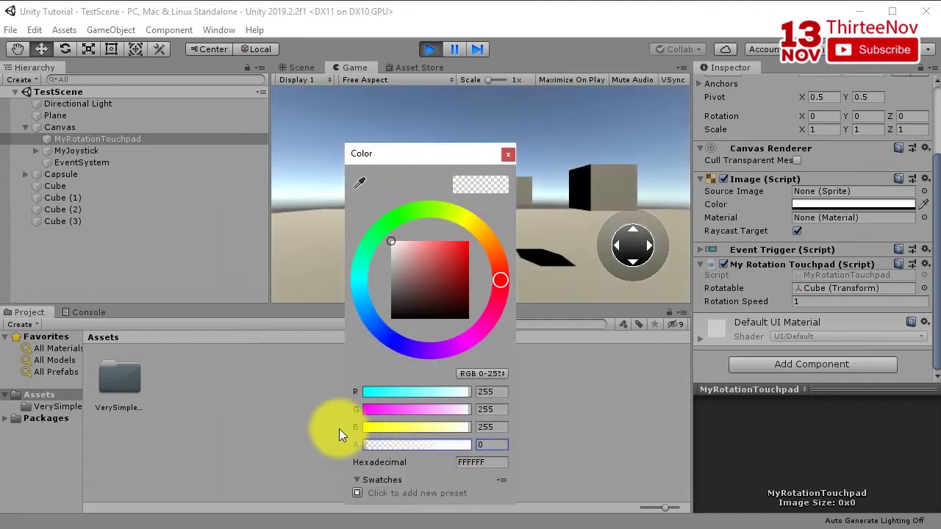
left_click(507, 156)
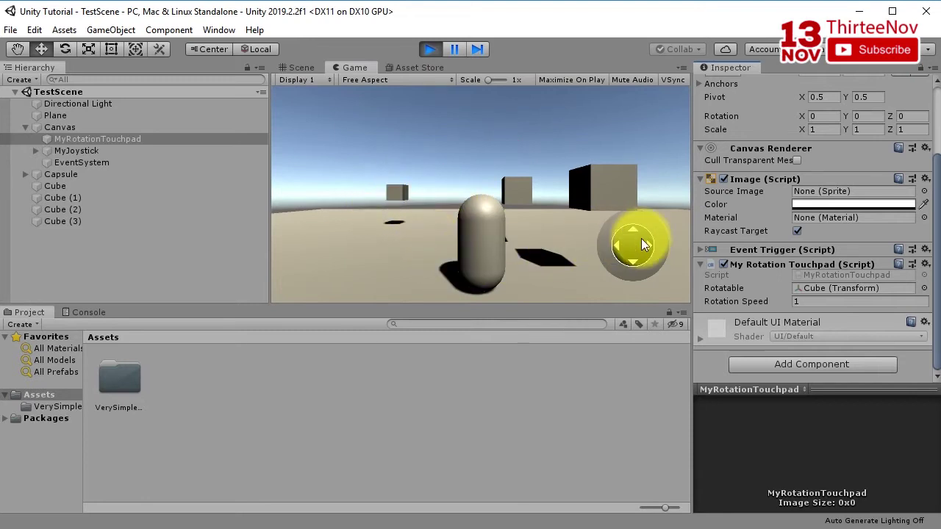
left_click_drag(641, 239, 559, 241)
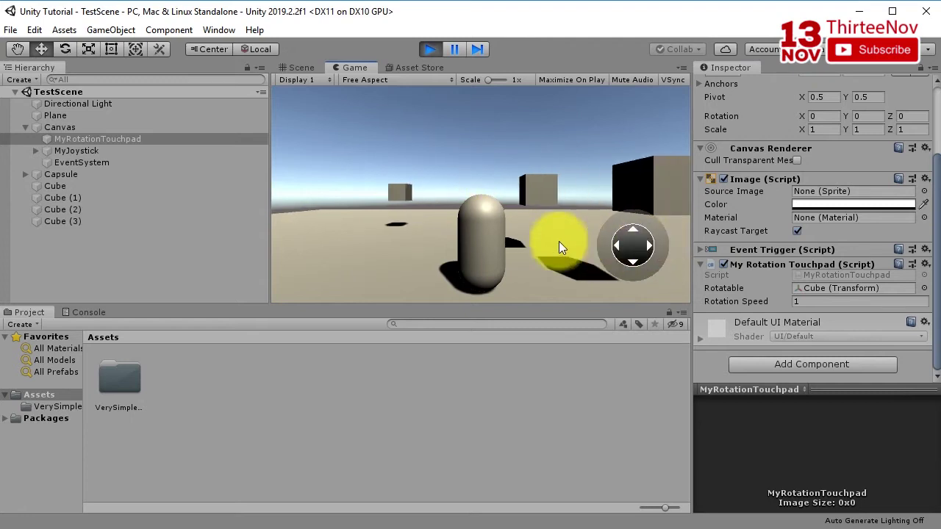
Ping the Rotatable target, select the Cube, and frame it in the Scene view.
left_click(822, 288)
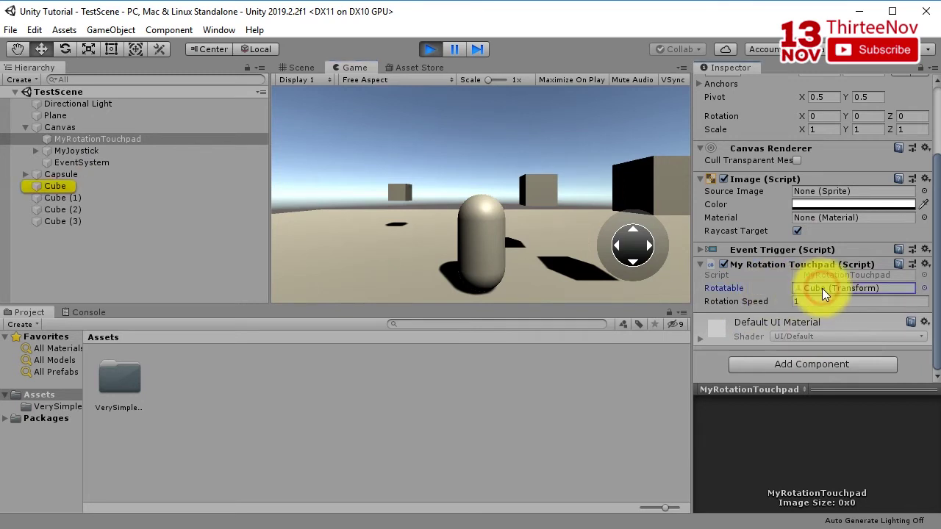
left_click(66, 186)
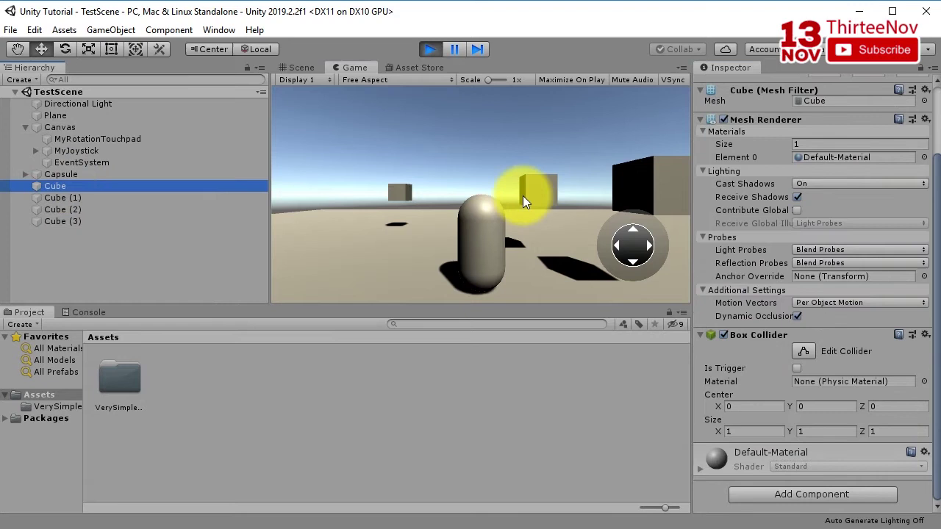
left_click(300, 68)
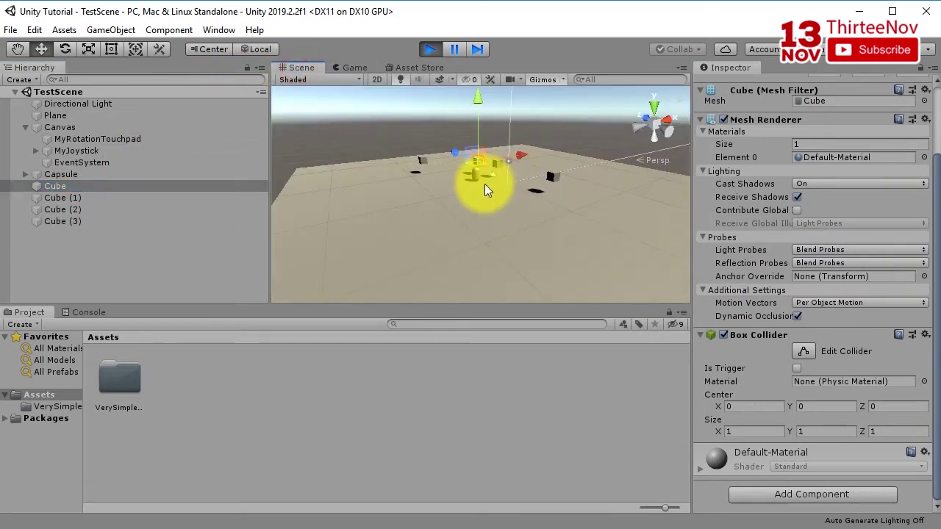
key("f")
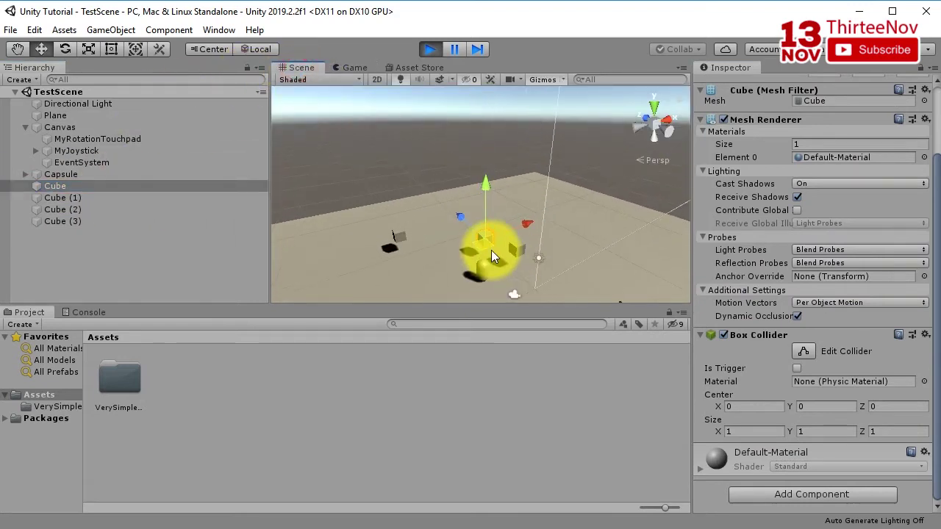
scroll(485, 239, "down", 3)
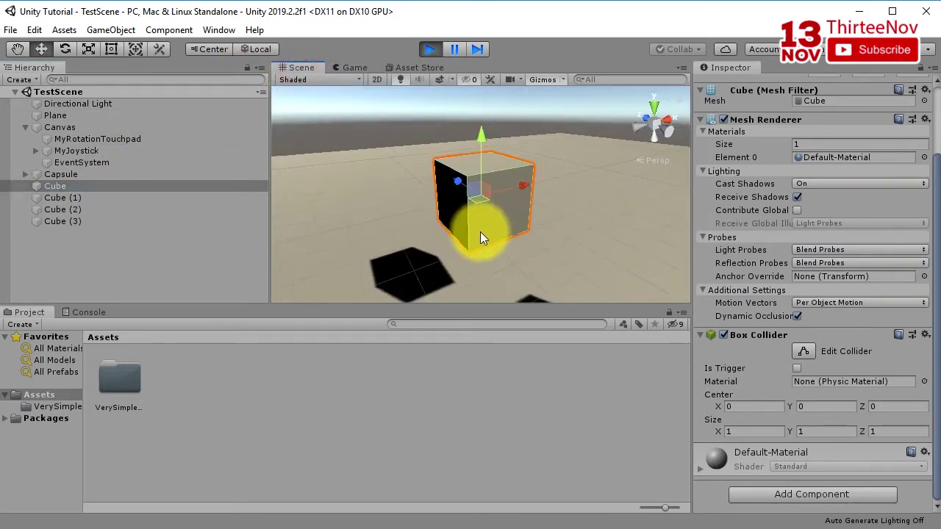
In the Game view, rotate the Cube with the touchpad and move the capsule.
left_click(353, 69)
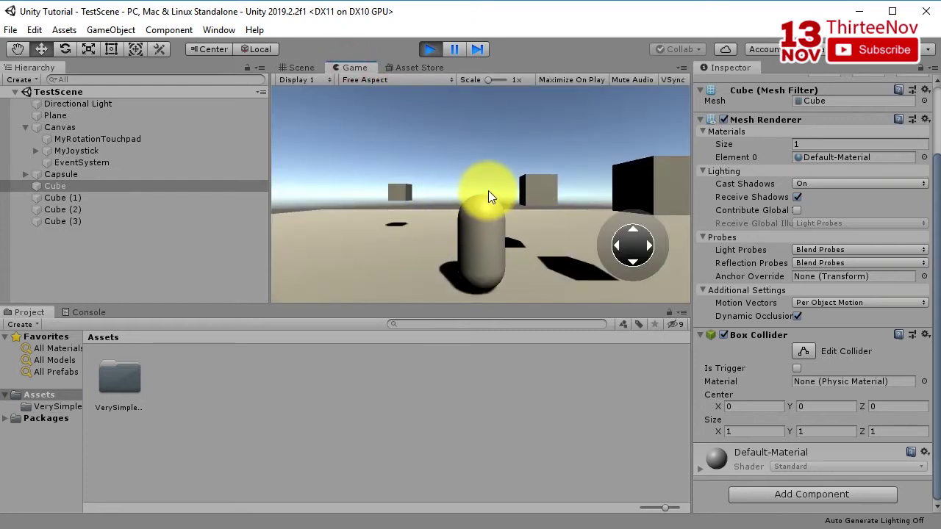
mouse_move(488, 190)
left_mouse_down()
mouse_move(456, 194)
mouse_move(506, 196)
mouse_move(414, 196)
mouse_move(517, 204)
mouse_move(448, 199)
mouse_move(527, 199)
mouse_move(542, 187)
mouse_move(443, 195)
mouse_move(593, 198)
mouse_move(442, 209)
left_mouse_up()
mouse_move(508, 225)
left_mouse_down()
mouse_move(524, 206)
mouse_move(508, 216)
left_mouse_up()
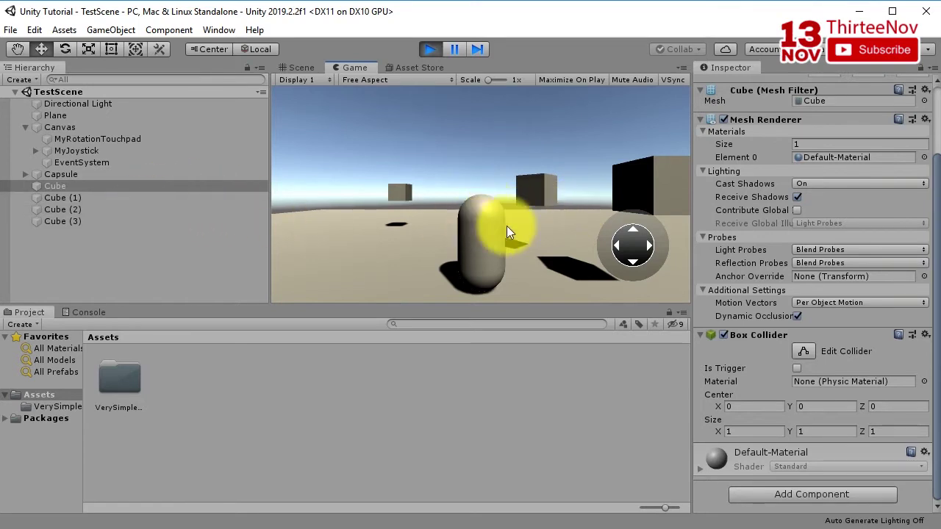
left_click_drag(625, 241, 672, 285)
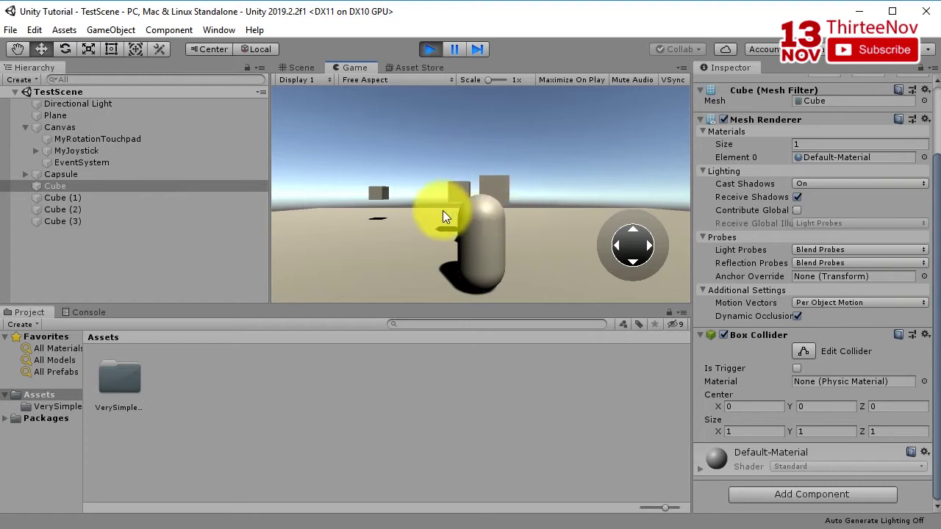
Stop Play mode and set MyRotationTouchpad's Rotatable field to the Capsule.
left_click(431, 48)
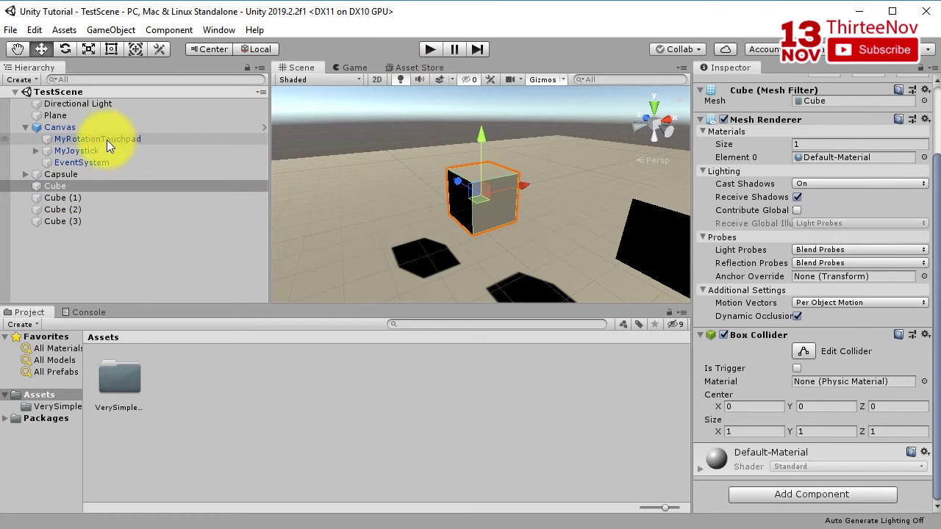
left_click(91, 140)
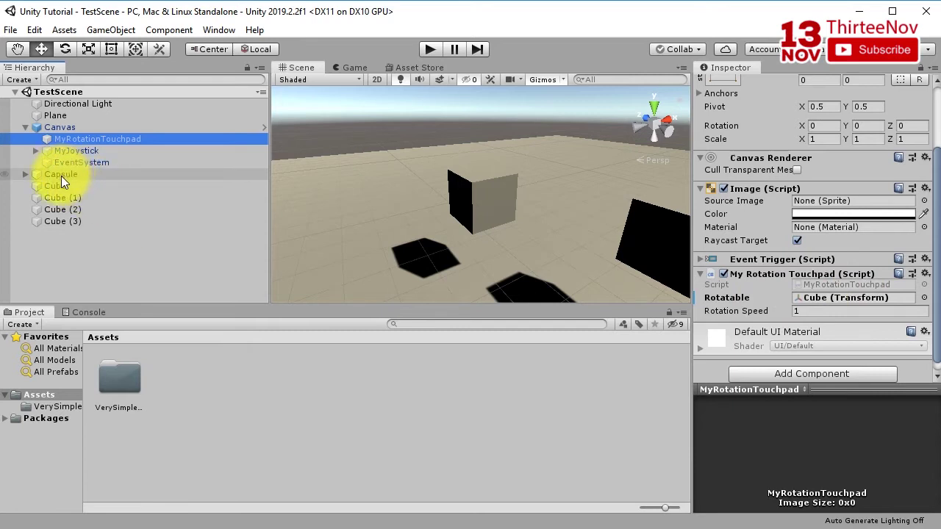
left_click_drag(55, 176, 836, 306)
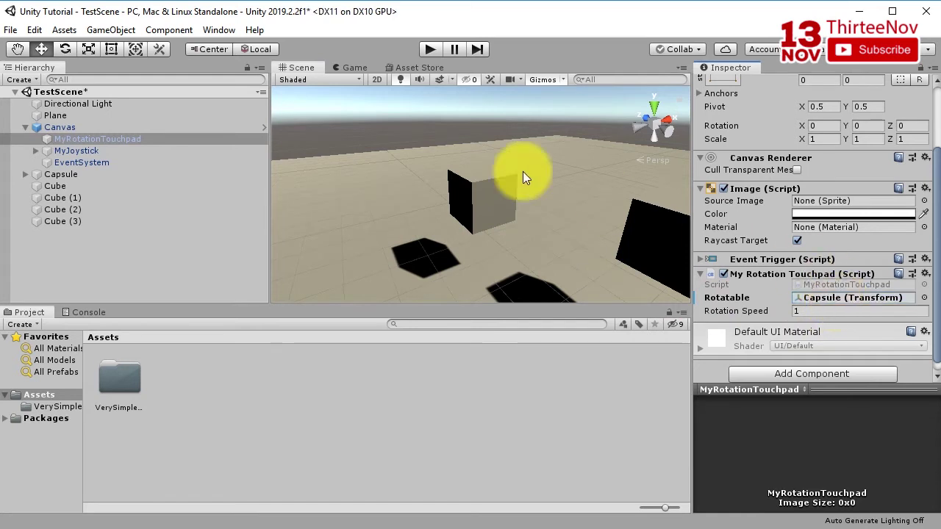
Play the scene, turning the capsule and camera with the touchpad and moving with the joystick.
left_click(431, 49)
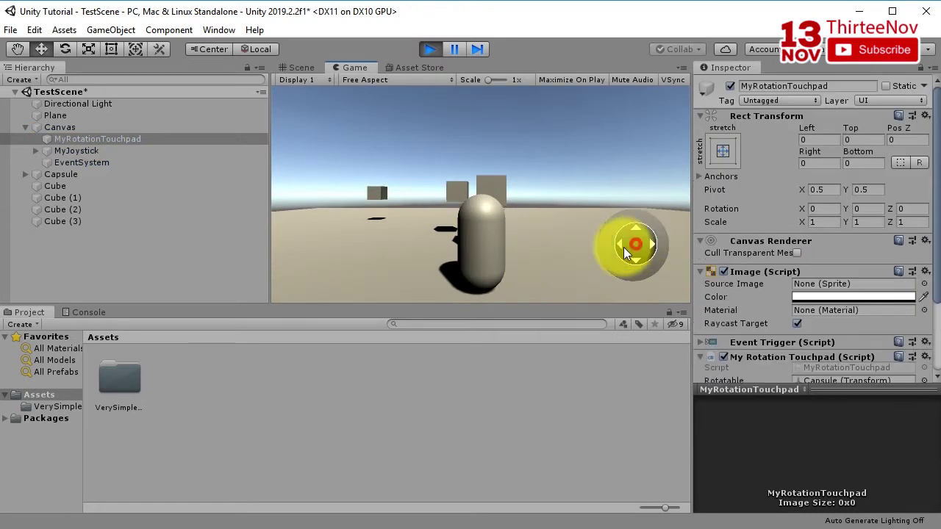
left_click_drag(623, 247, 705, 299)
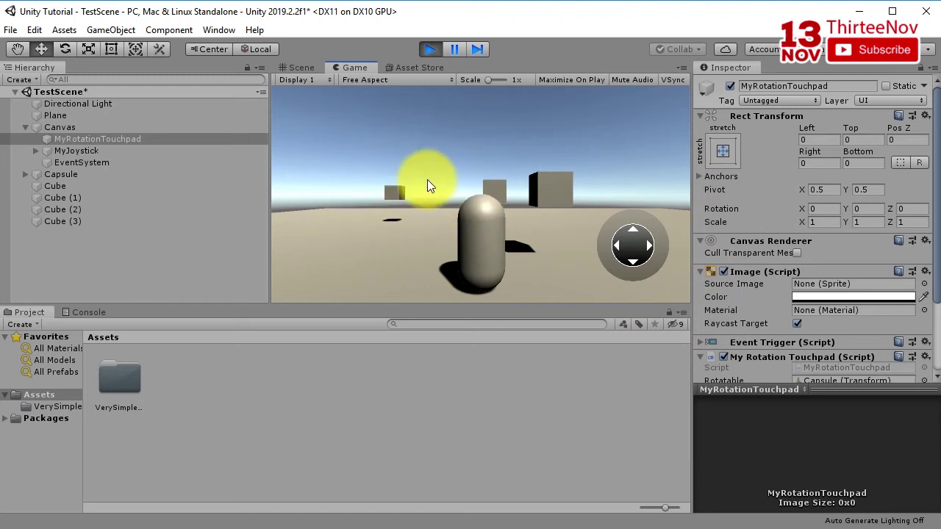
left_click_drag(427, 179, 384, 184)
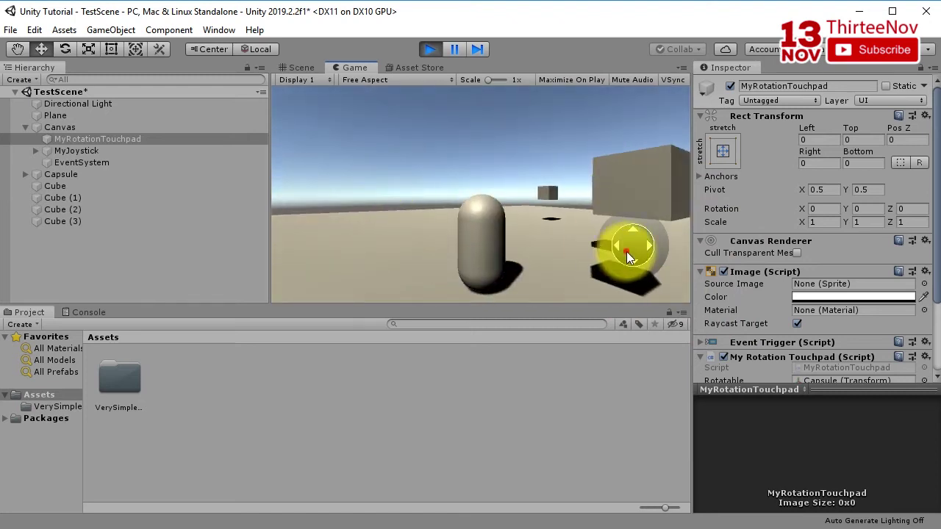
left_click_drag(627, 252, 515, 204)
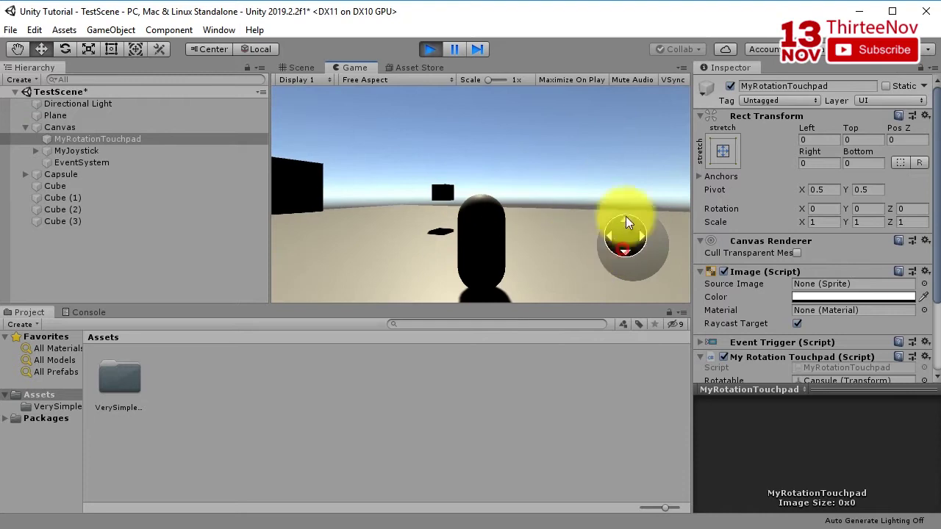
left_click_drag(625, 216, 621, 154)
left_click_drag(564, 169, 482, 224)
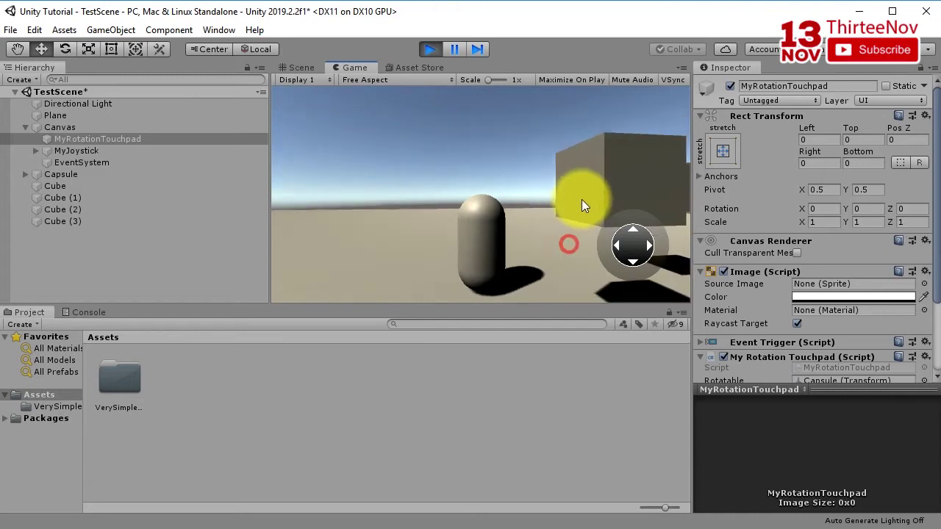
left_click_drag(581, 200, 573, 175)
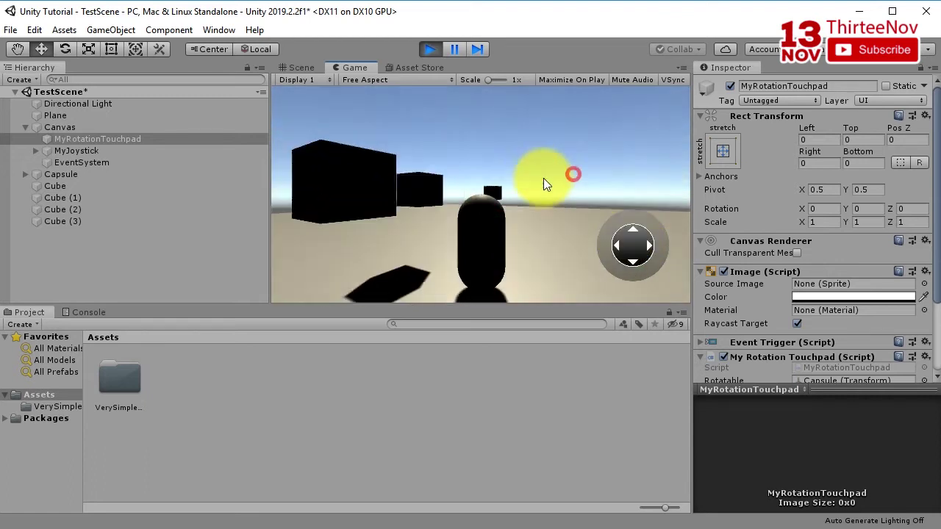
left_click_drag(633, 245, 476, 316)
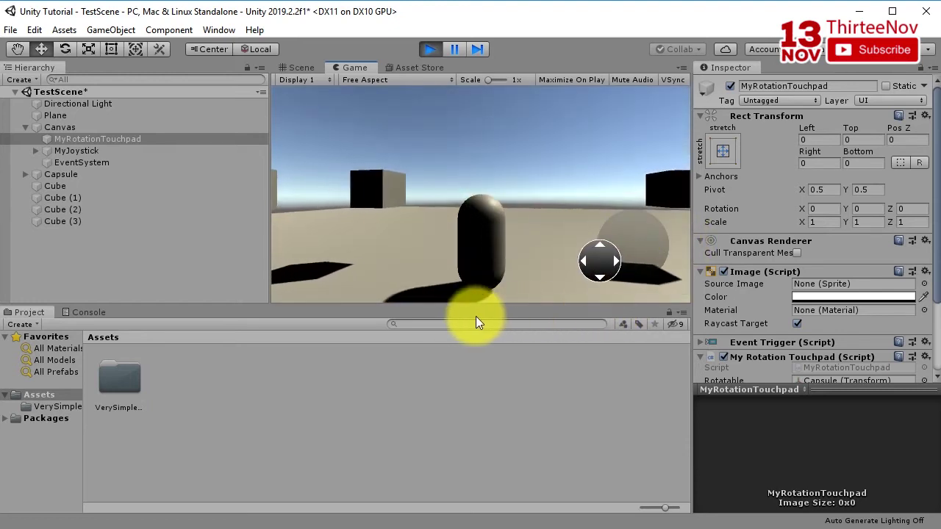
Stop Play mode and open the VerySimpleThirdPersonController folder in the Project panel.
left_click(430, 49)
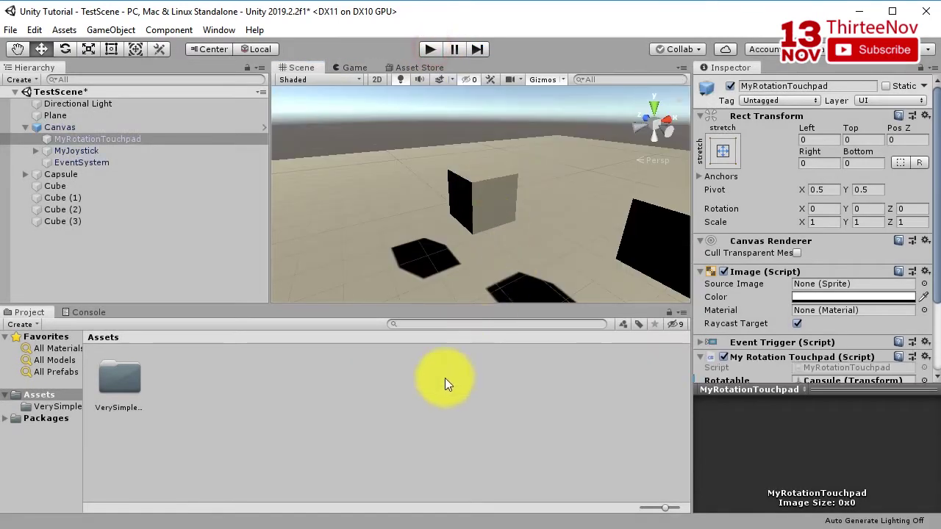
left_click(426, 414)
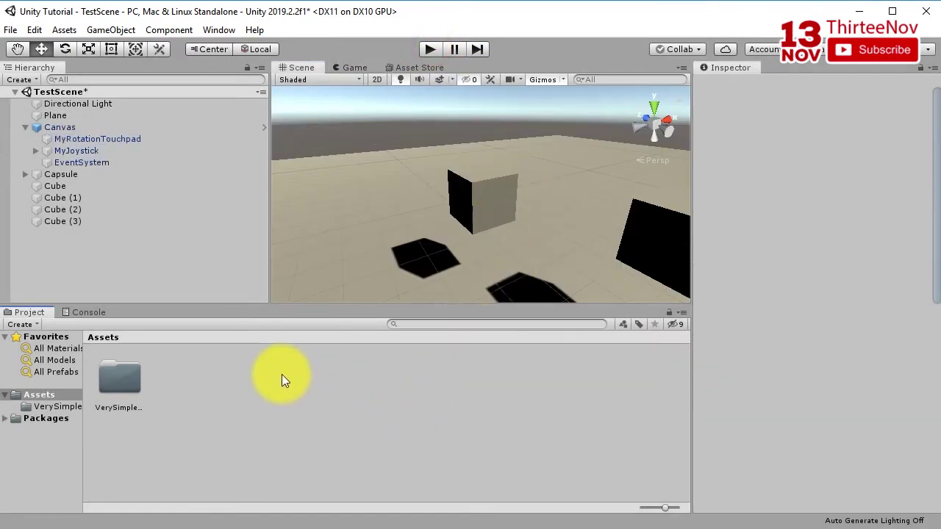
left_click(128, 385)
left_click(264, 415)
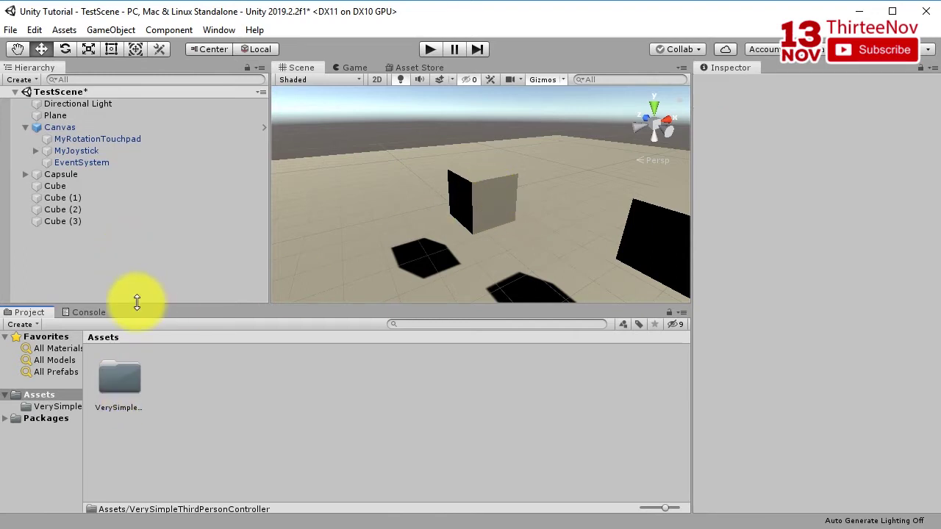
left_click(140, 379)
left_click(206, 398)
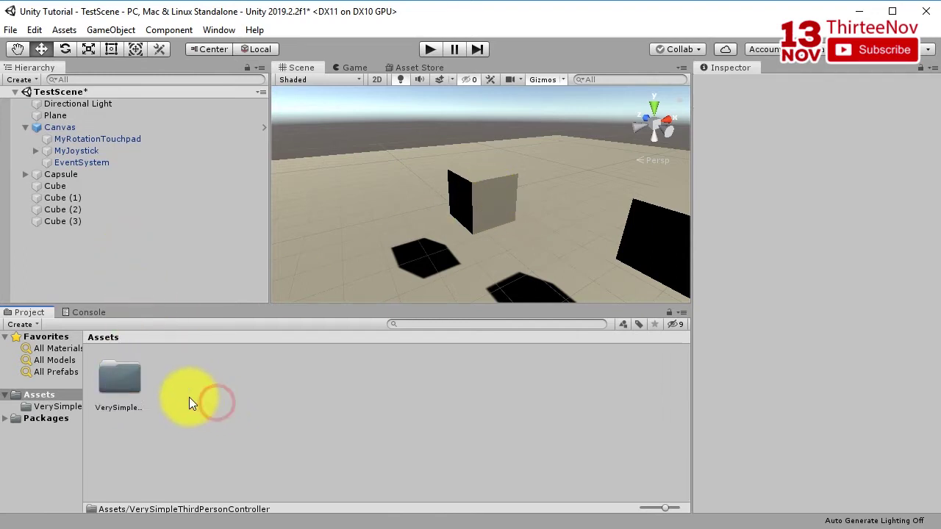
left_click(136, 381)
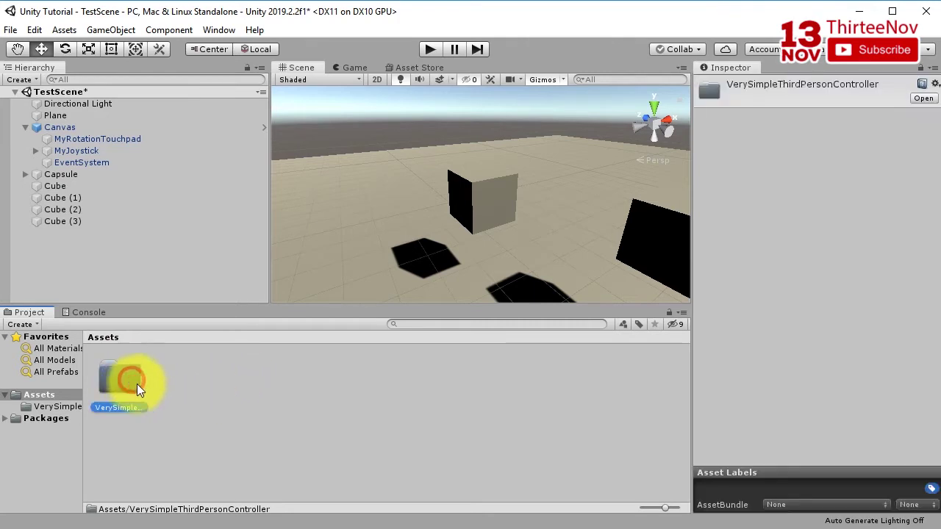
double_click(117, 382)
Return to the Assets folder and save TestScene with Ctrl+S.
left_click(100, 338)
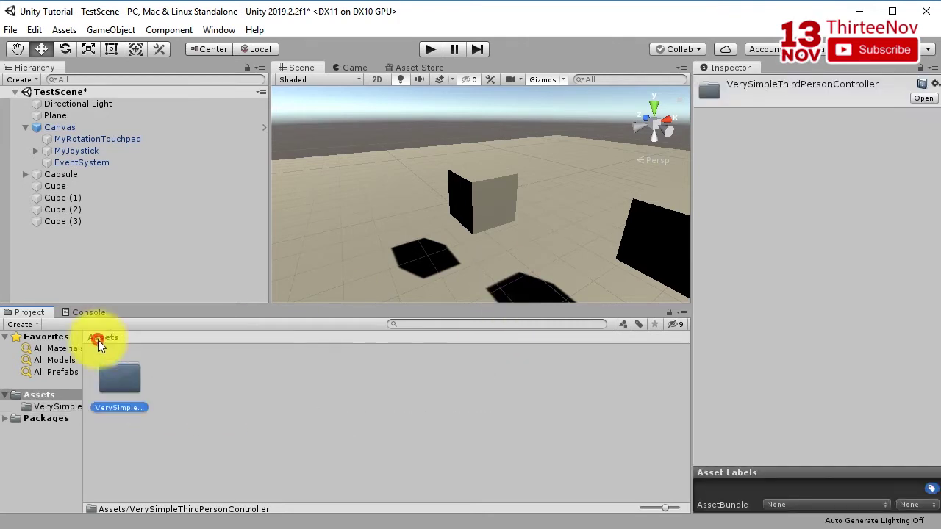
double_click(121, 380)
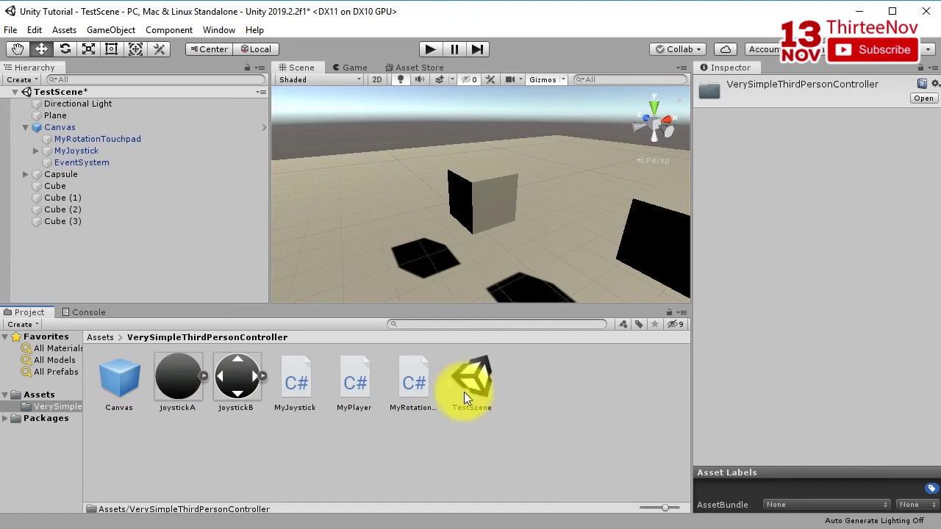
left_click(103, 339)
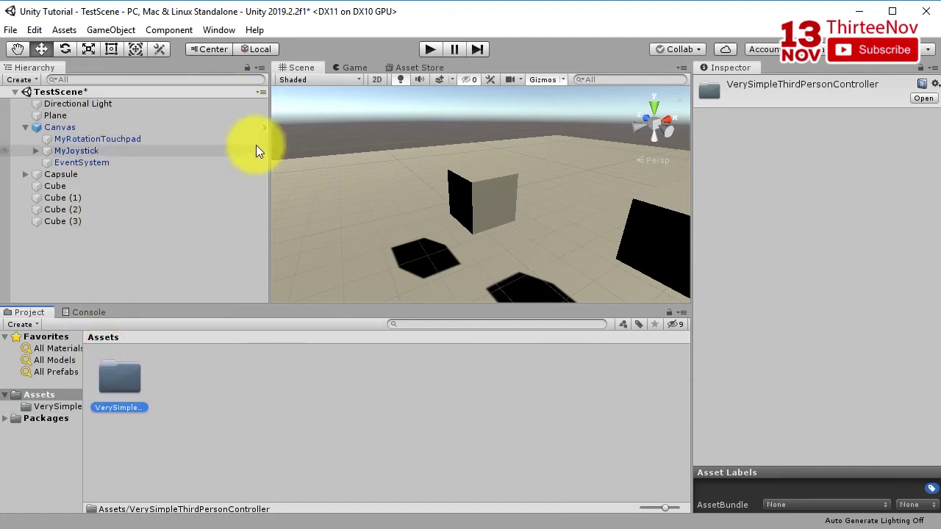
key("ctrl+s")
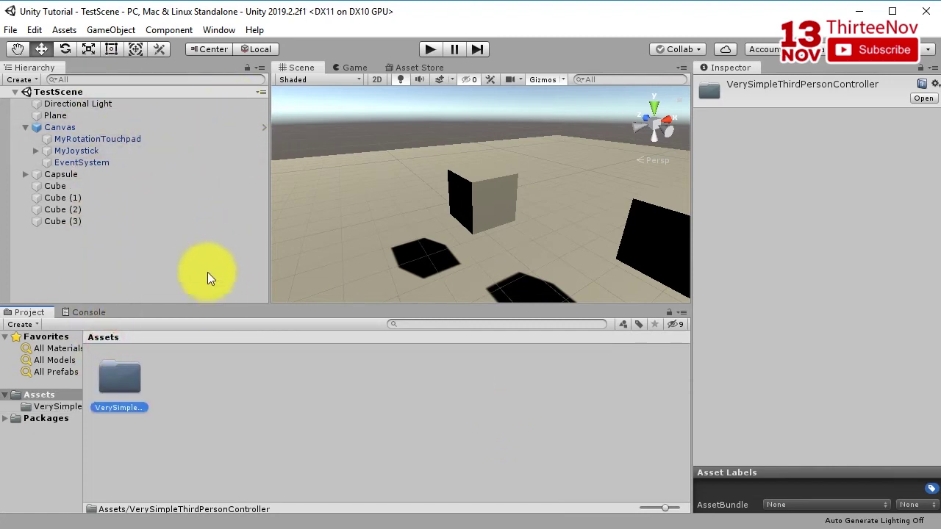
left_click(242, 414)
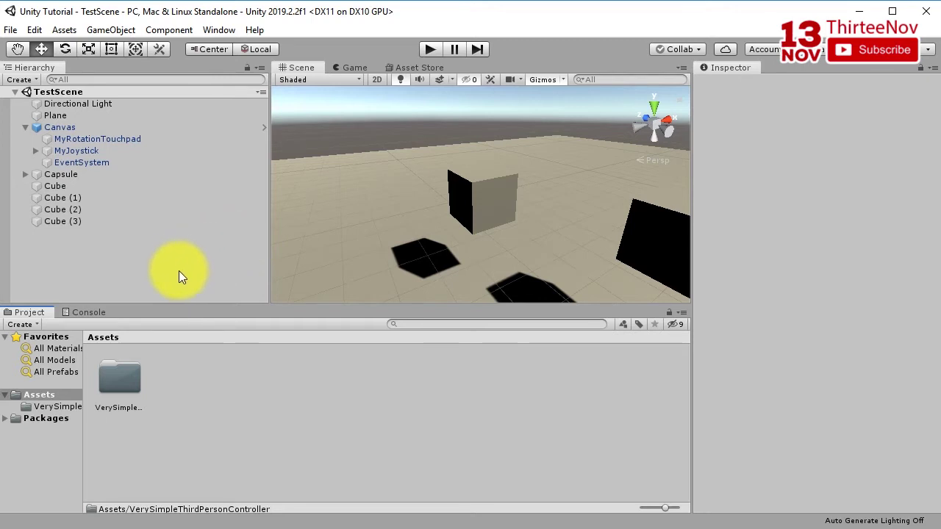
Open the Assets context menu, then browse into VerySimpleThirdPersonController and back.
right_click(200, 380)
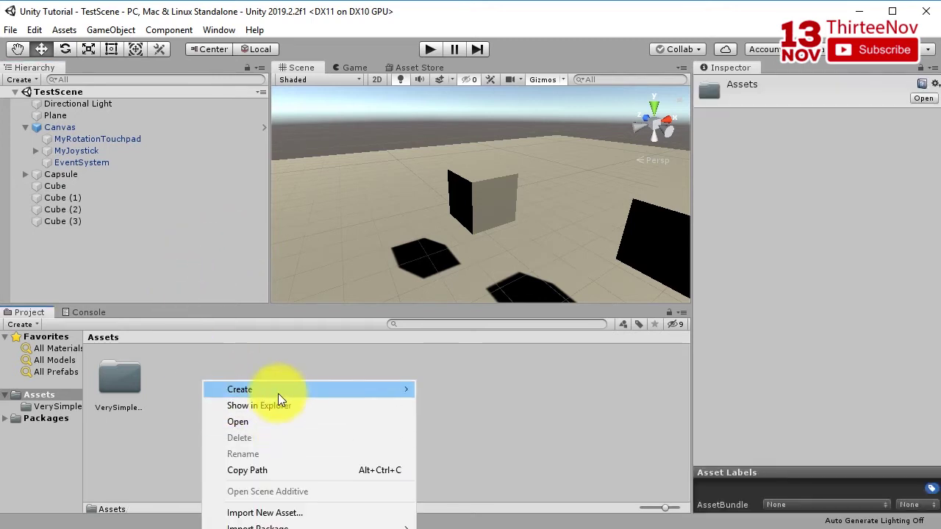
left_click(214, 359)
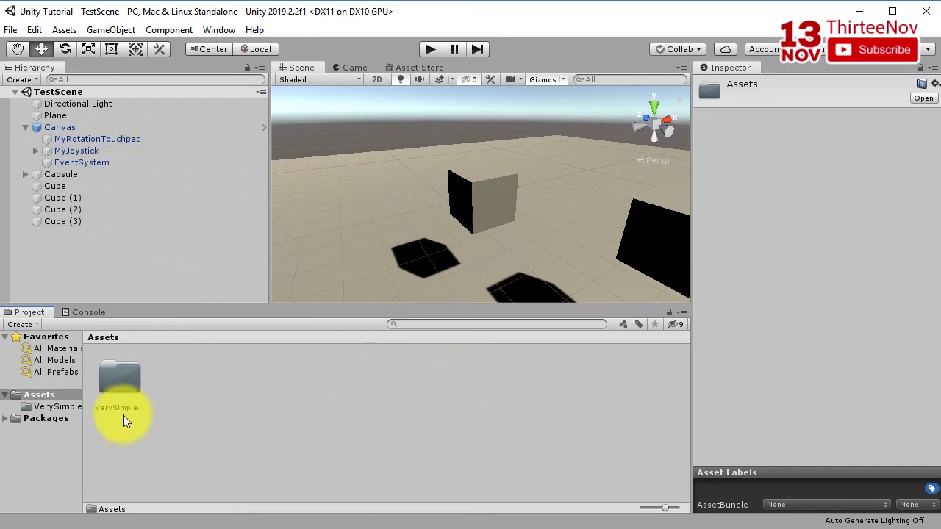
left_click(168, 416)
double_click(122, 379)
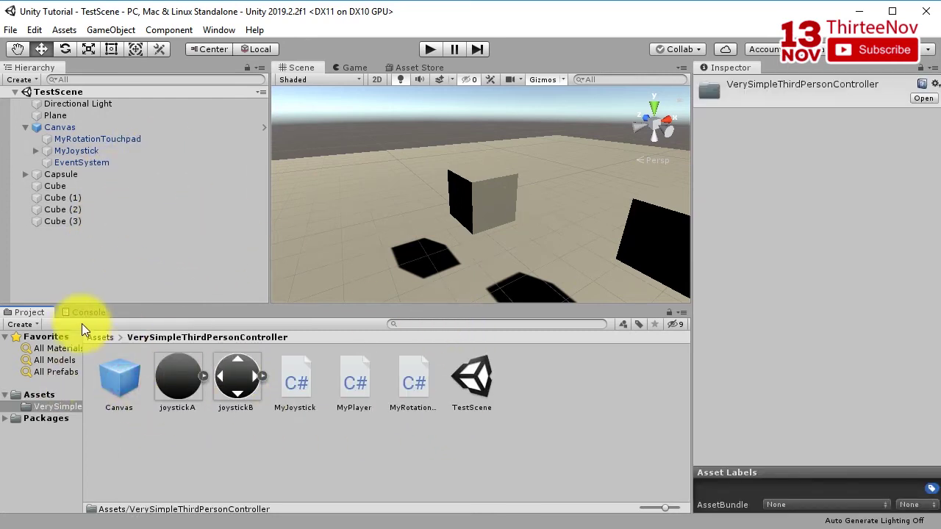
left_click(100, 337)
Create and open a scene named New Scene, then show the VerySimpleThirdPersonController folder.
right_click(219, 394)
mouse_move(363, 401)
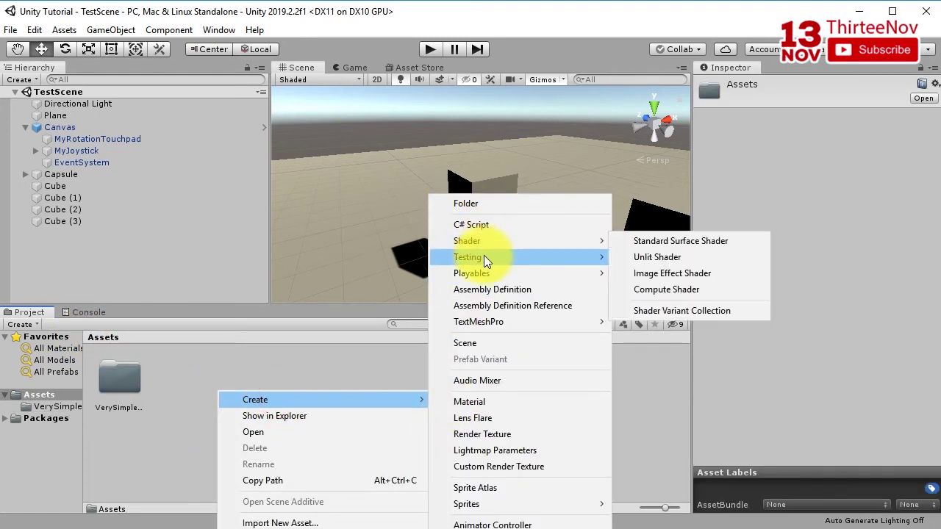
left_click(474, 347)
left_click(236, 418)
double_click(184, 377)
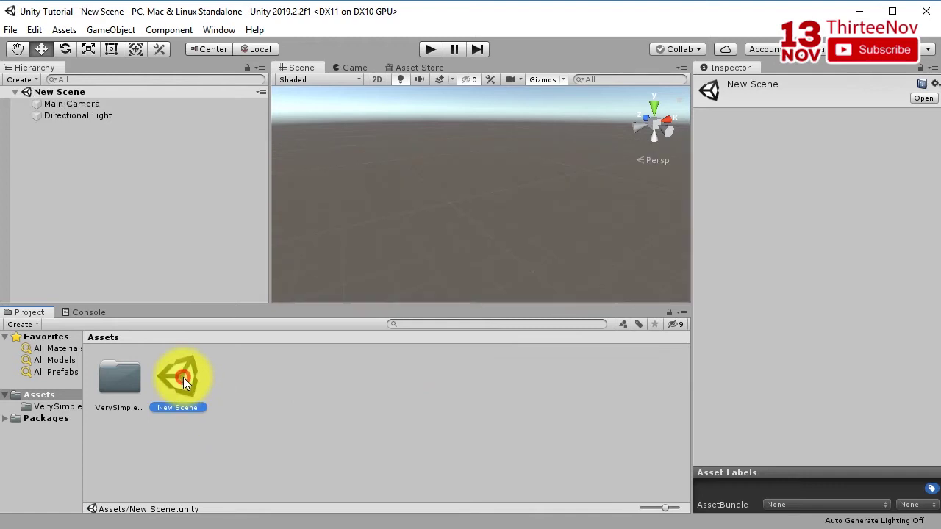
double_click(122, 378)
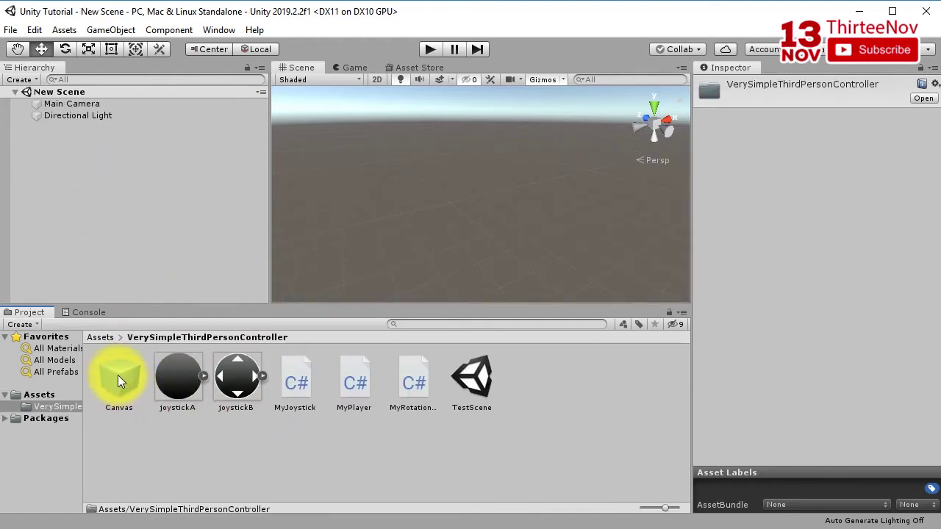
Drag the Canvas prefab into New Scene and inspect its MyJoystick and MyRotationTouchpad children.
left_click_drag(122, 376, 116, 225)
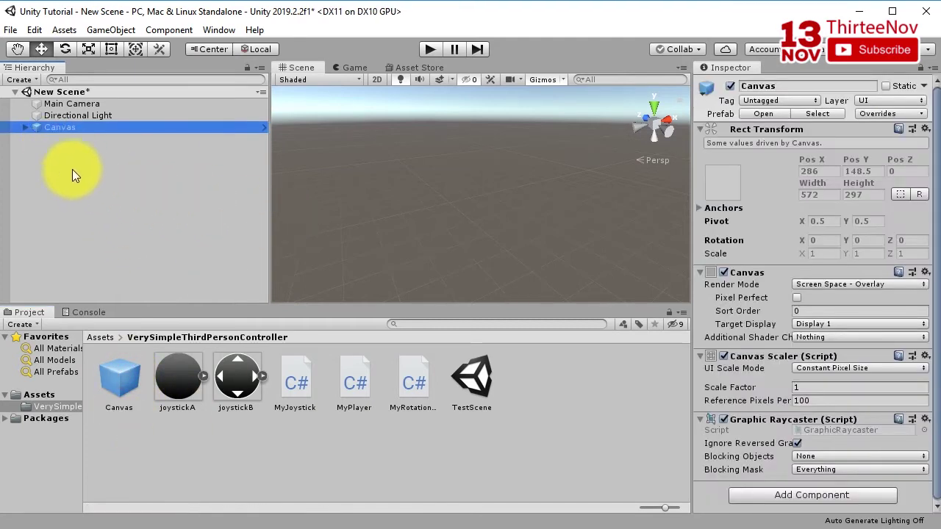
left_click(26, 127)
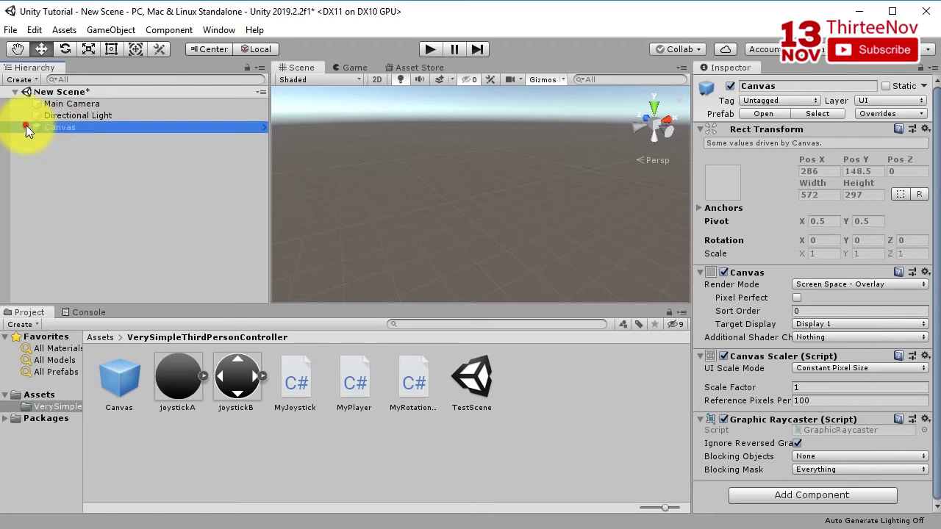
left_click(96, 151)
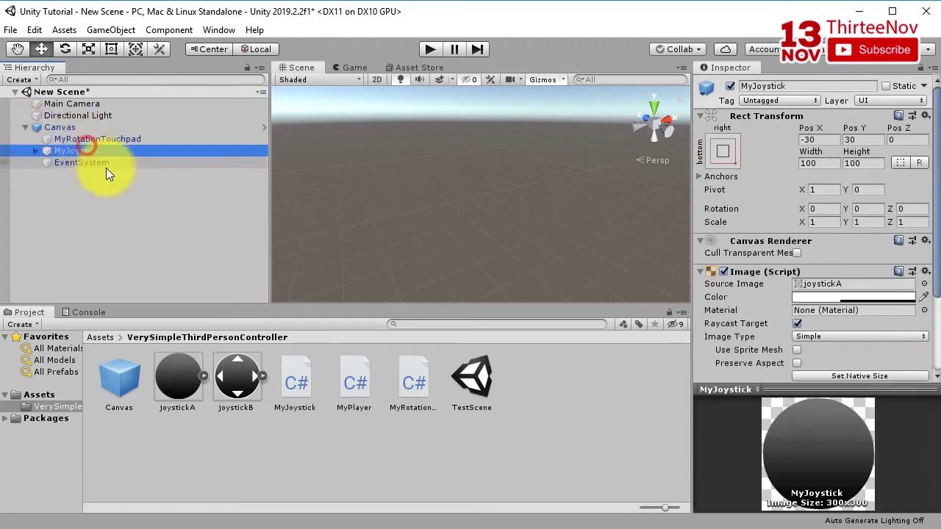
left_click(106, 140)
left_click_drag(432, 189, 461, 243, "alt")
left_click(113, 189)
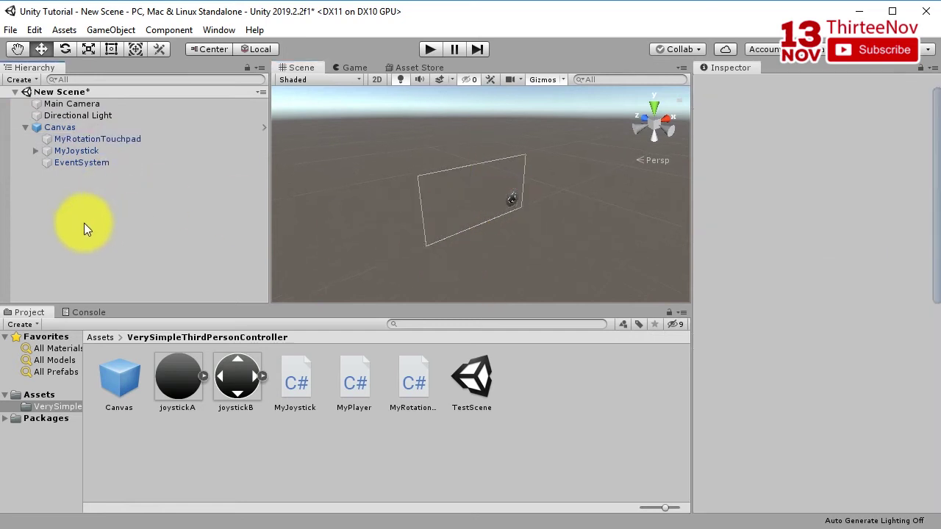
Add a 3D Plane and set its position to 0, 0, 0.
right_click(84, 221)
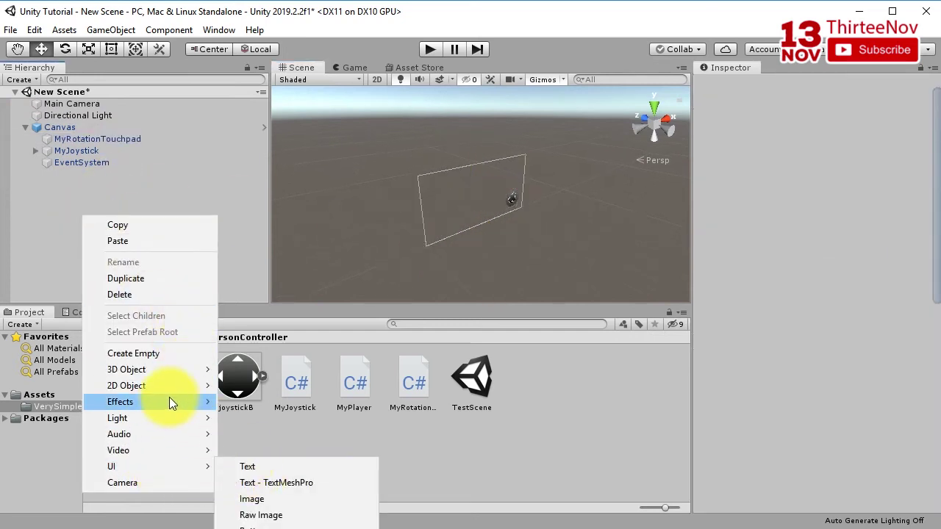
mouse_move(170, 371)
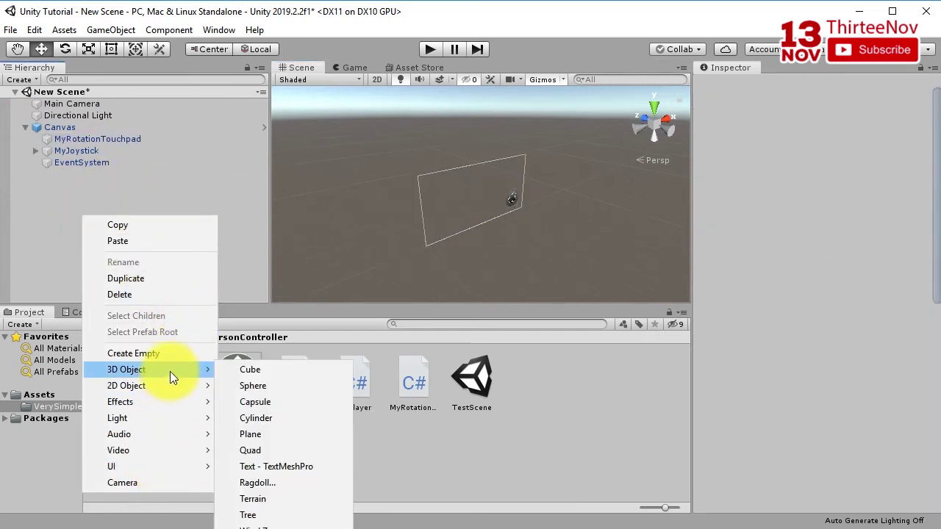
left_click(265, 431)
left_click(487, 208)
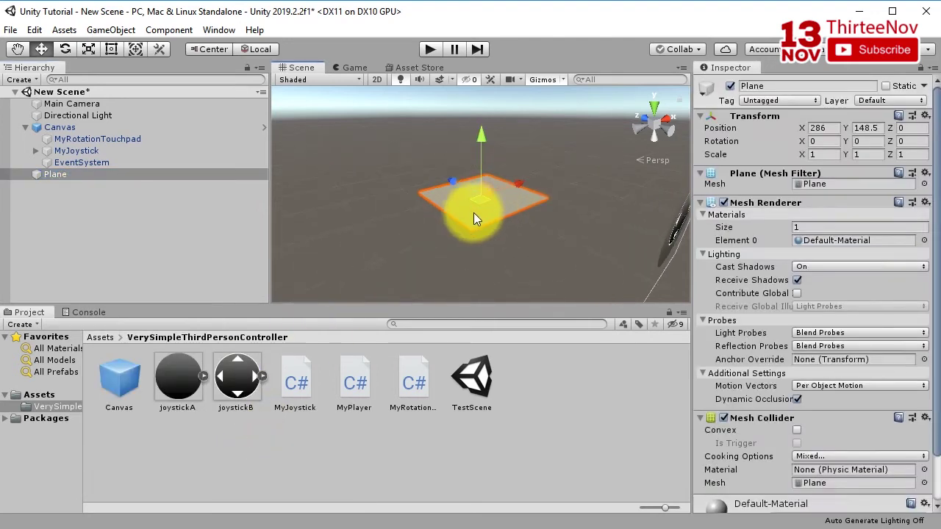
left_click(827, 128)
type("0")
key("Tab")
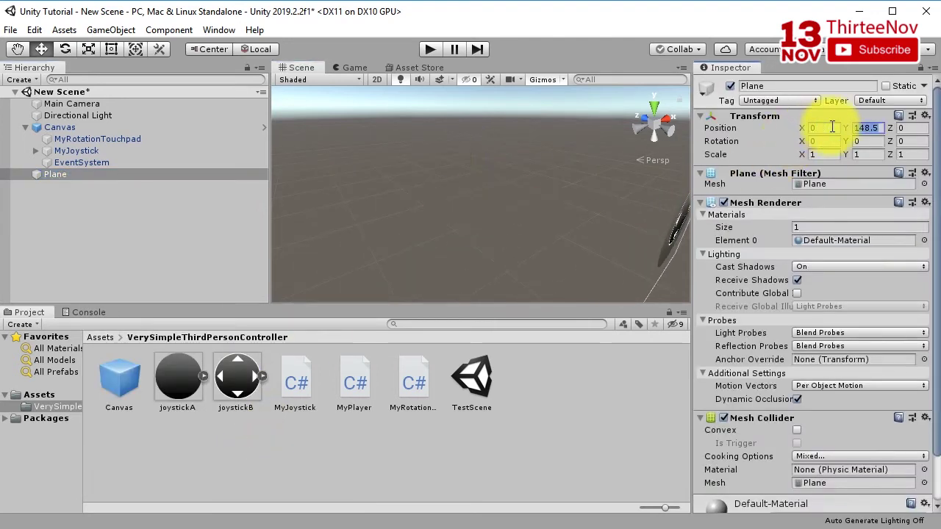
type("0")
key("Tab")
key("f")
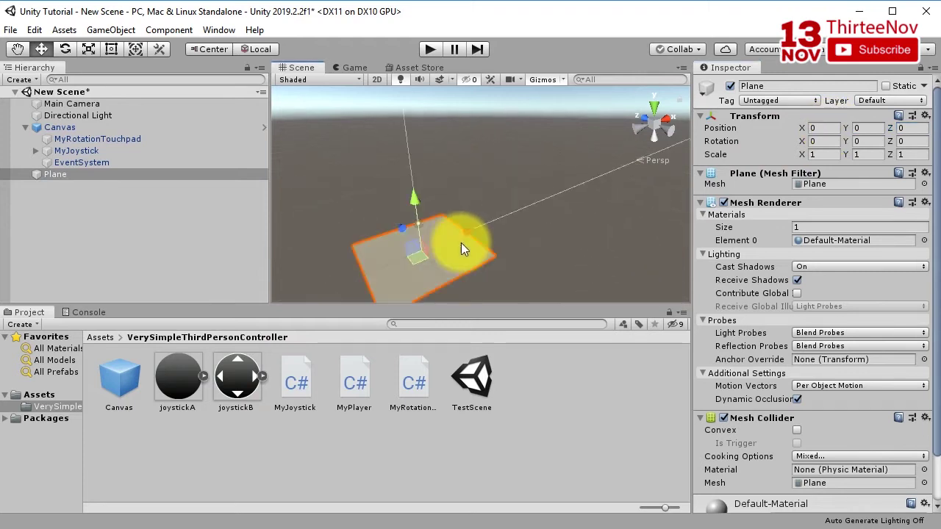
Scale the Plane up uniformly to 3.7007 with the Rect tool.
left_click_drag(507, 257, 412, 236, "alt")
left_click(88, 49)
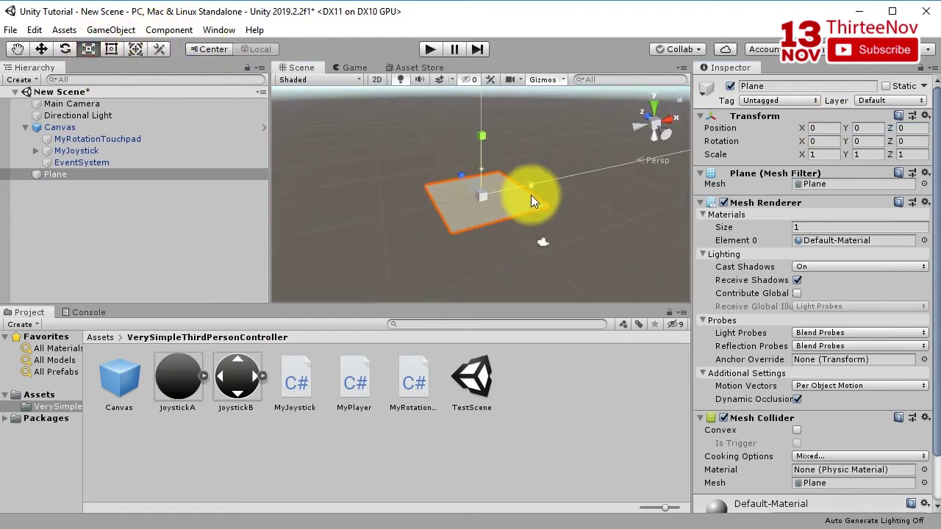
left_click_drag(482, 195, 625, 44)
right_click(132, 221)
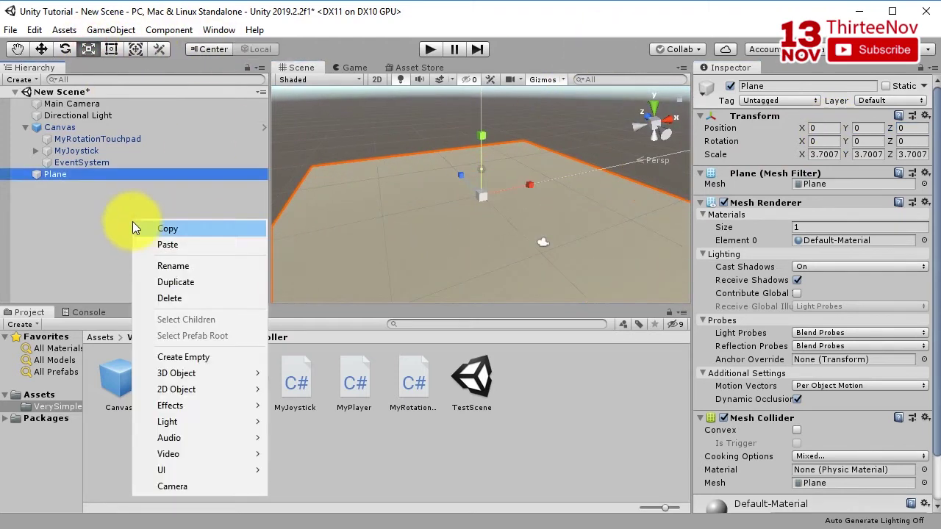
Add a 3D Capsule to New Scene and frame it in view.
left_click(136, 203)
right_click(140, 199)
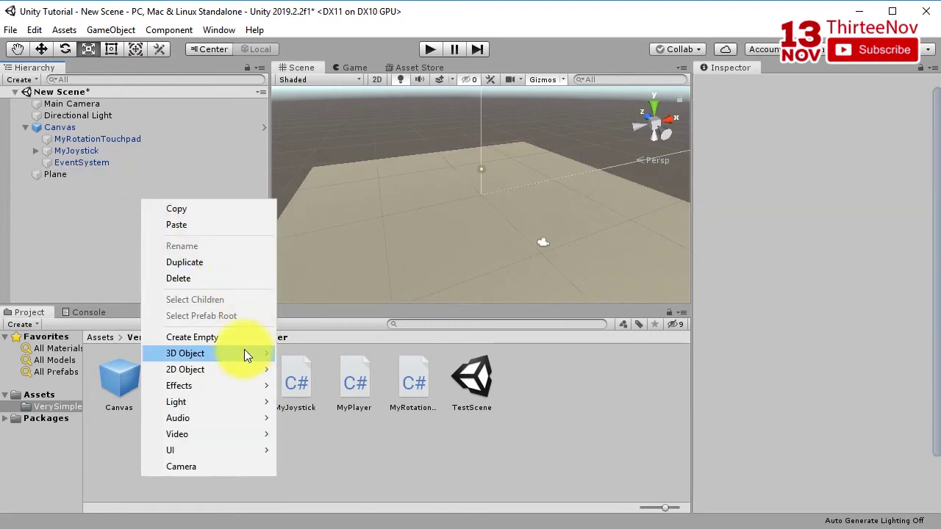
mouse_move(245, 352)
left_click(339, 386)
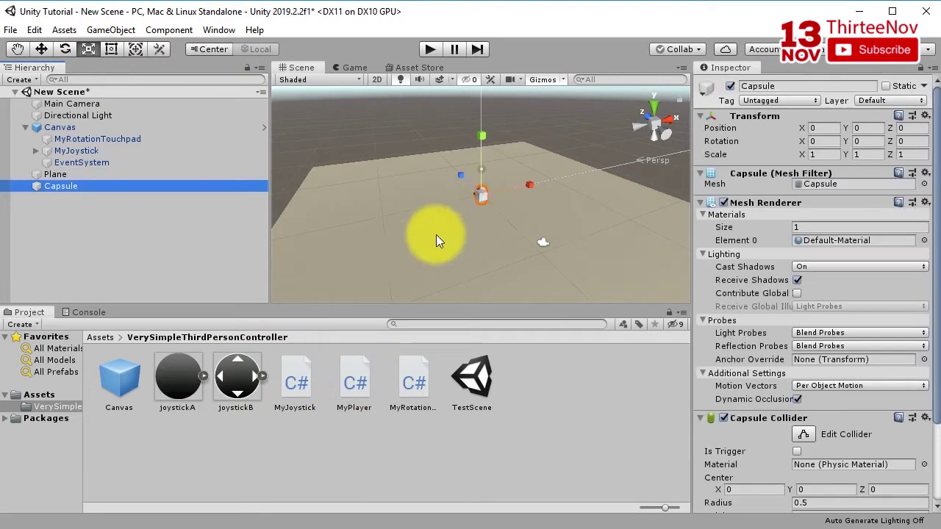
key("f")
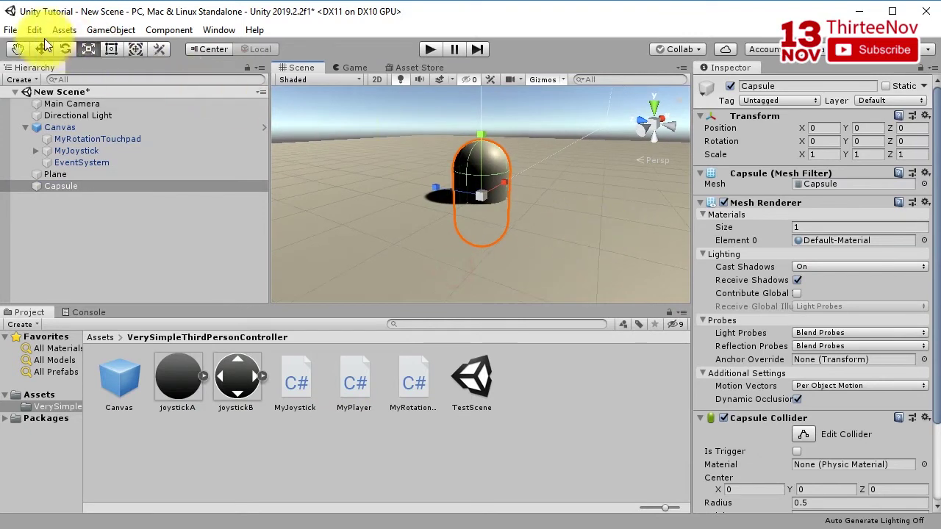
Raise the Capsule to Y 1.09 with the Move tool and save New Scene.
left_click(24, 49)
left_click(40, 50)
left_click_drag(483, 148, 484, 91)
left_click_drag(482, 174, 421, 233, "alt")
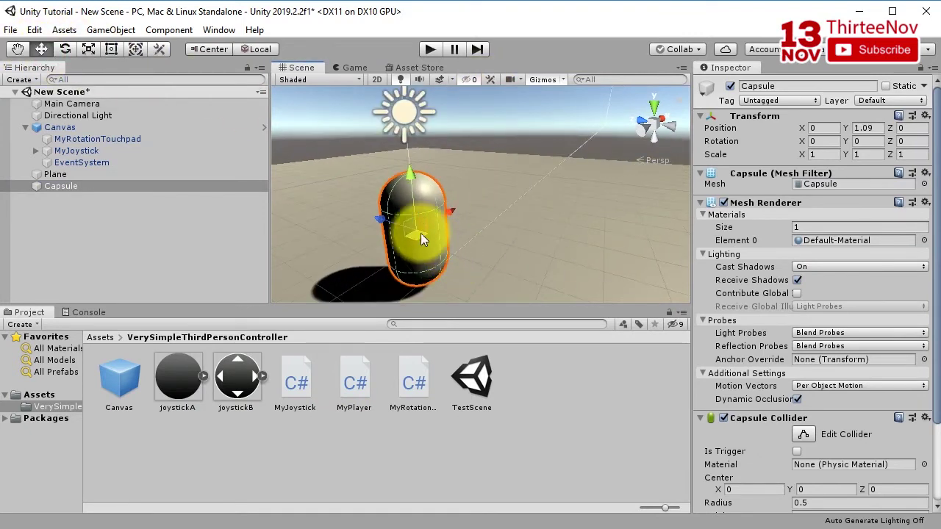
scroll(710, 362, "down", 3)
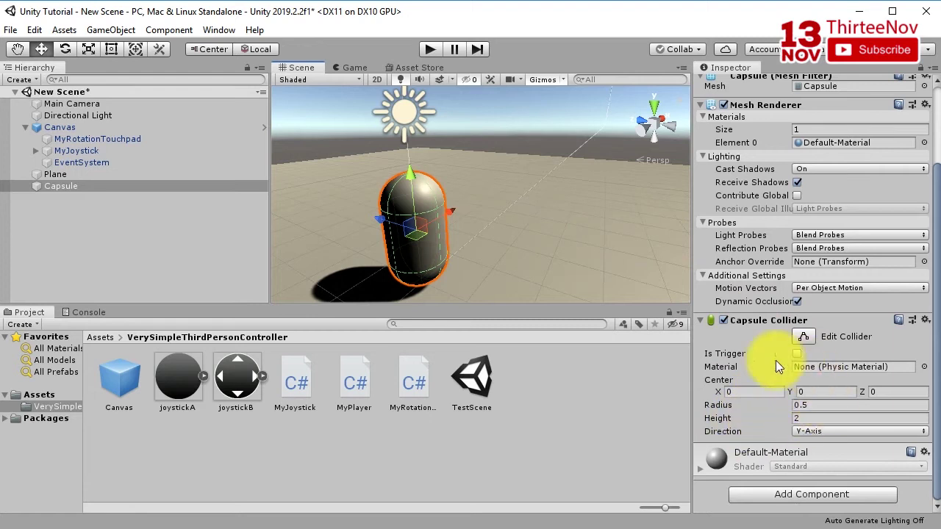
key("ctrl+s")
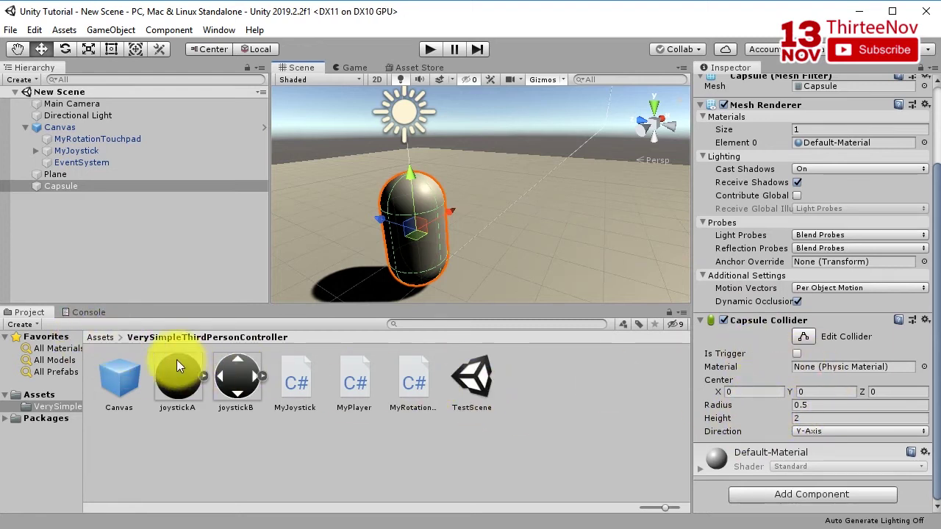
Open TestScene and copy its player capsule's Capsule Collider component.
double_click(486, 378)
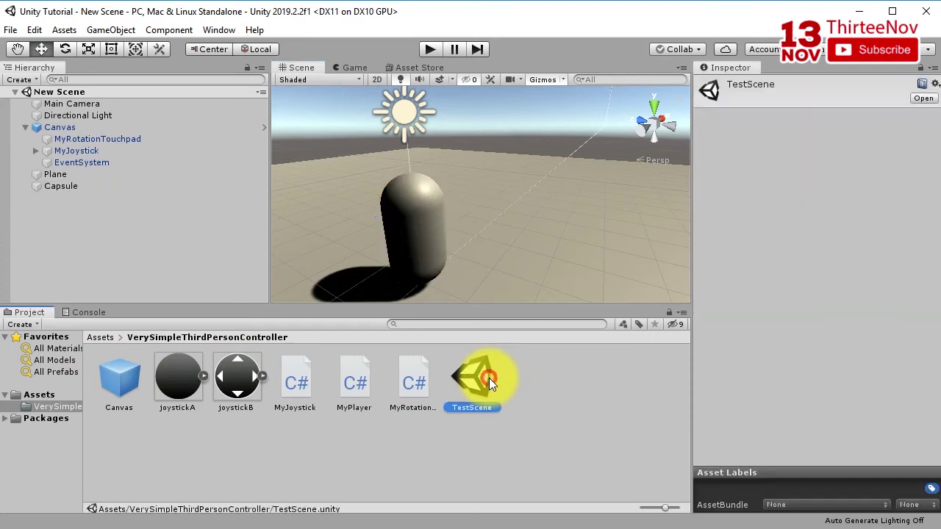
left_click(403, 225)
scroll(750, 419, "down", 3)
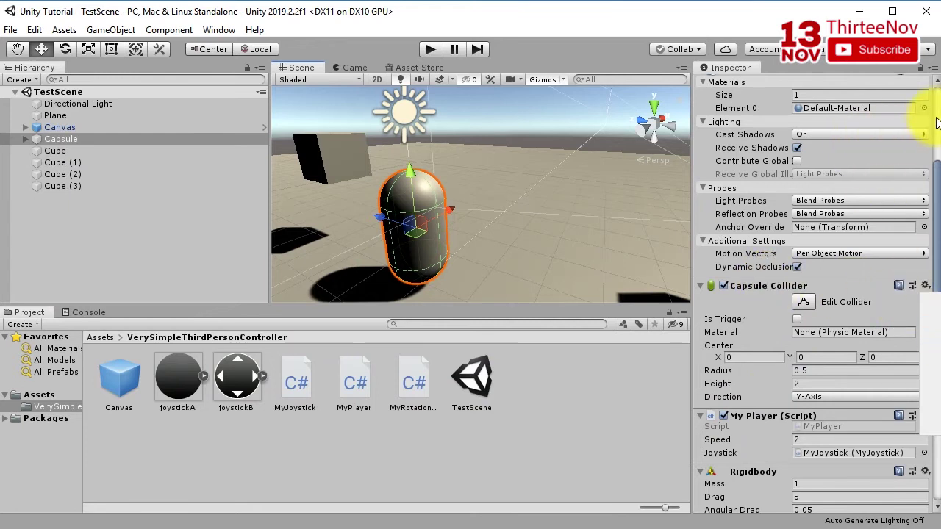
left_click(930, 340)
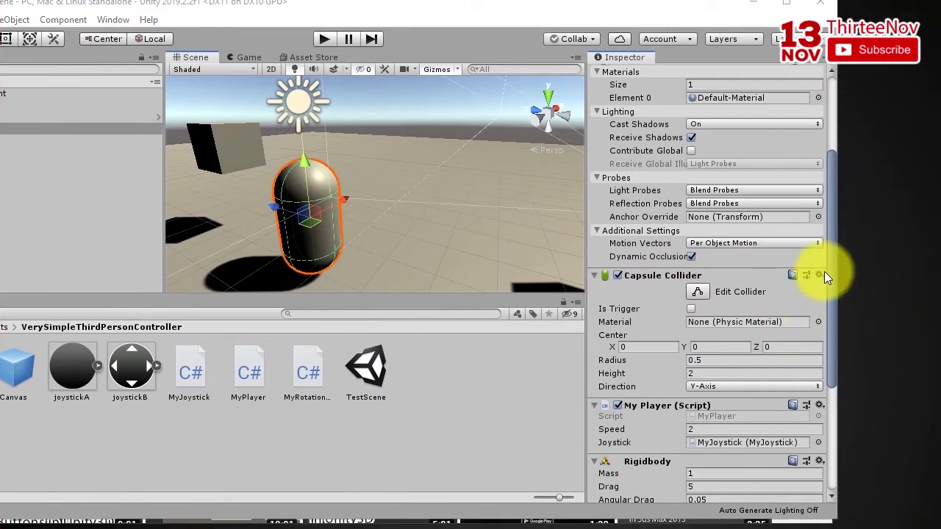
left_click(820, 275)
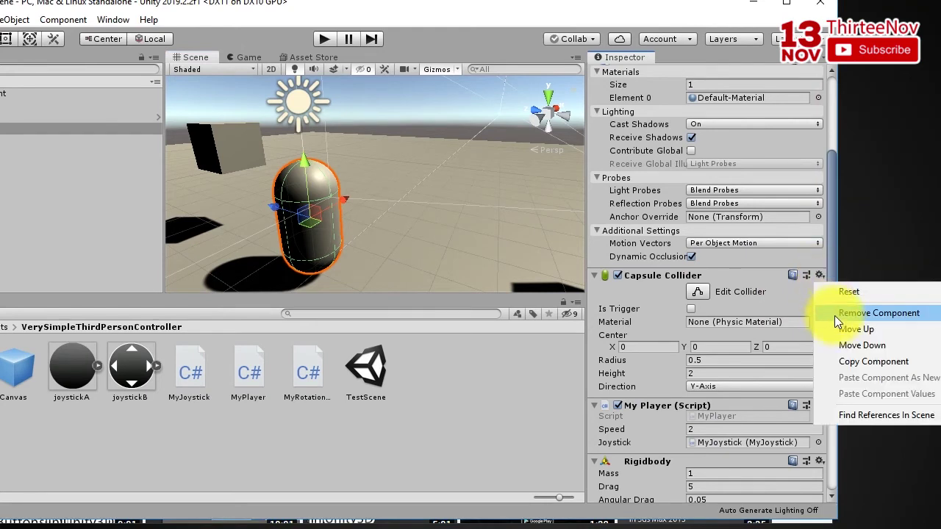
left_click(857, 360)
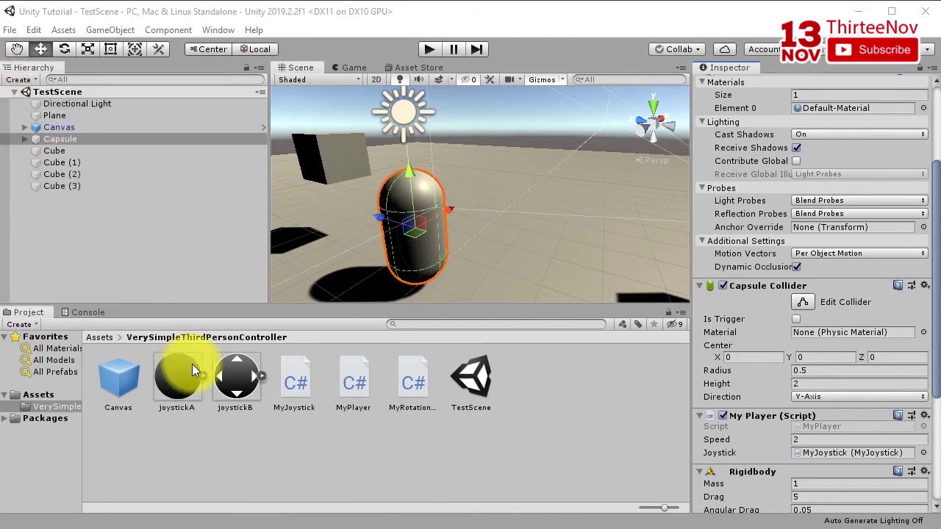
left_click(101, 337)
Open New Scene and add a Rigidbody (mass 1, gravity on) to the Capsule via a 'rigi' search.
double_click(178, 375)
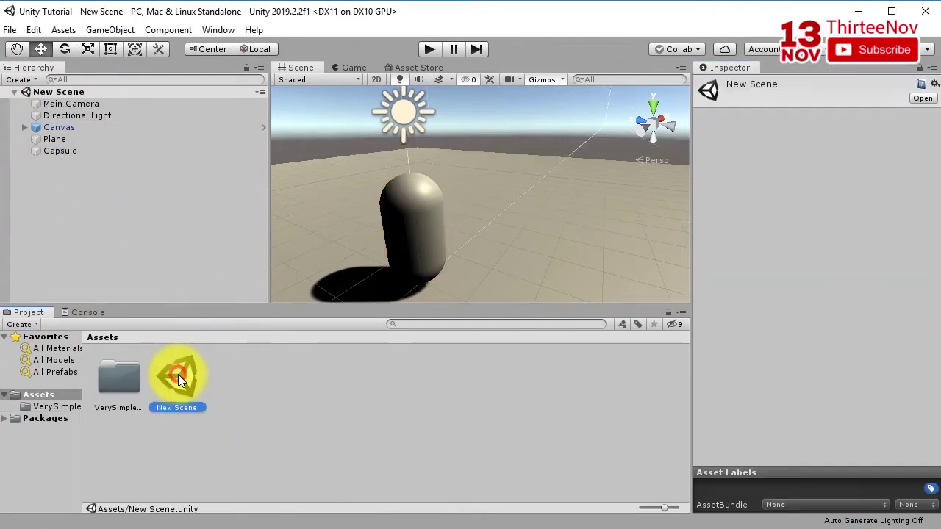
left_click(402, 219)
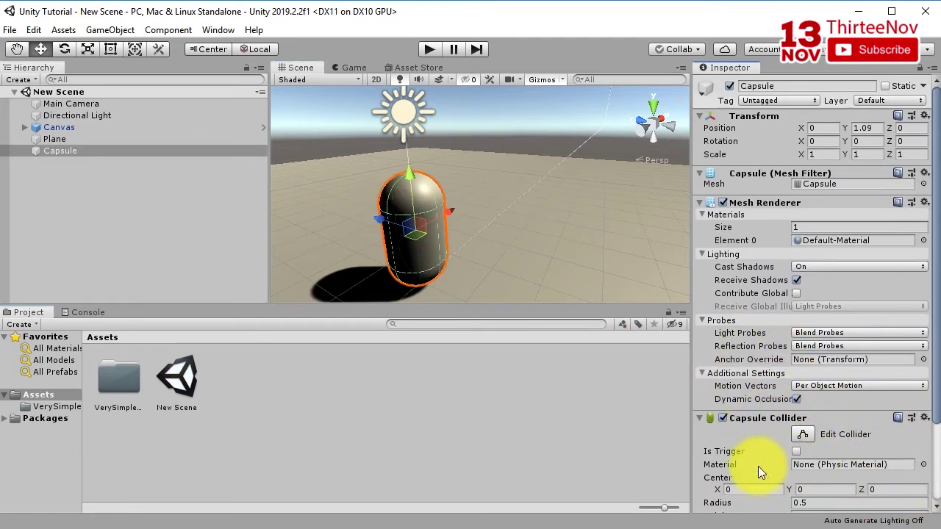
scroll(761, 467, "down", 3)
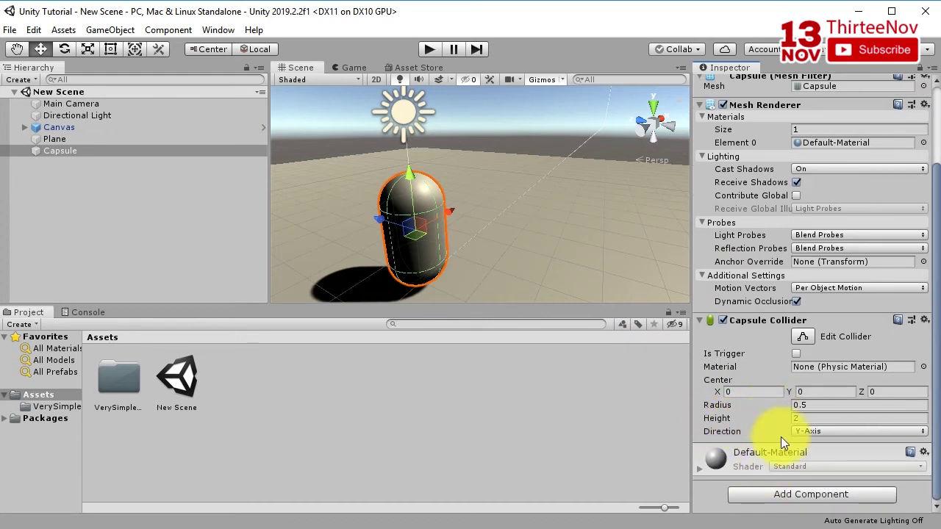
left_click(772, 493)
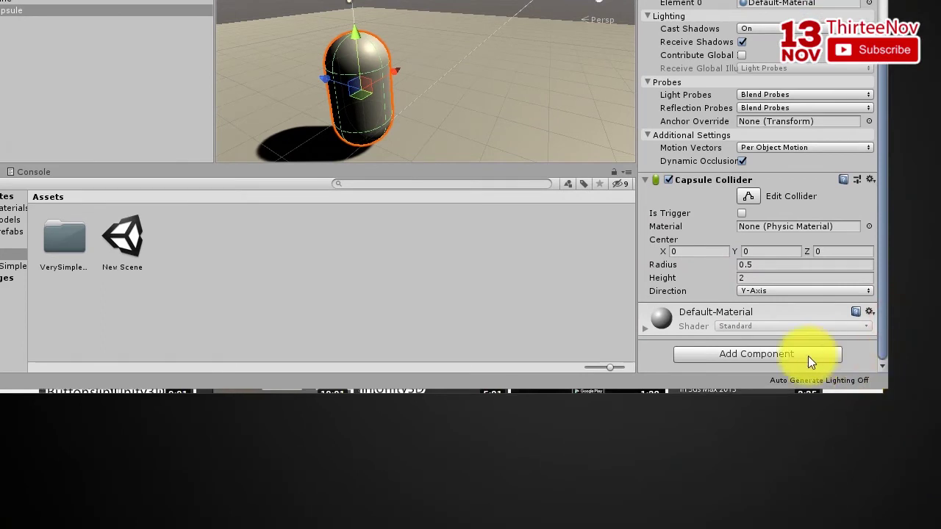
left_click(862, 496)
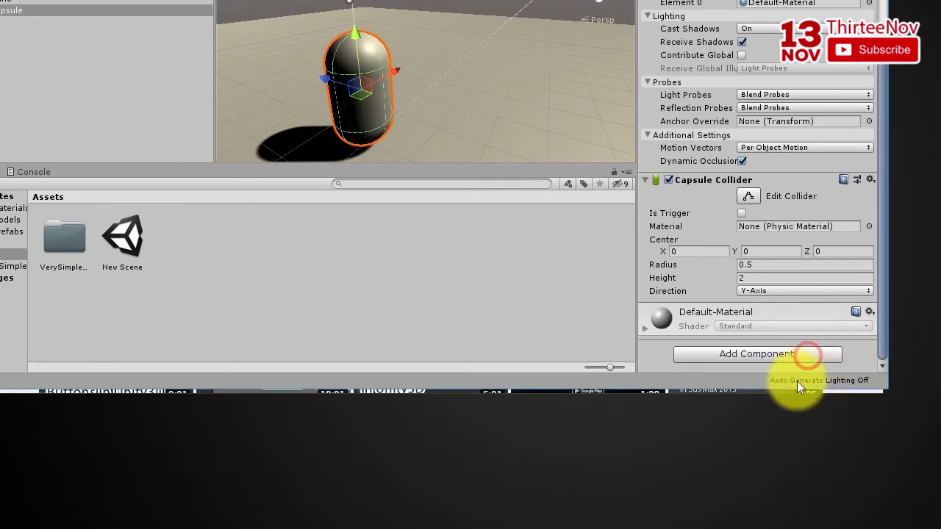
left_click(757, 354)
type("rigi")
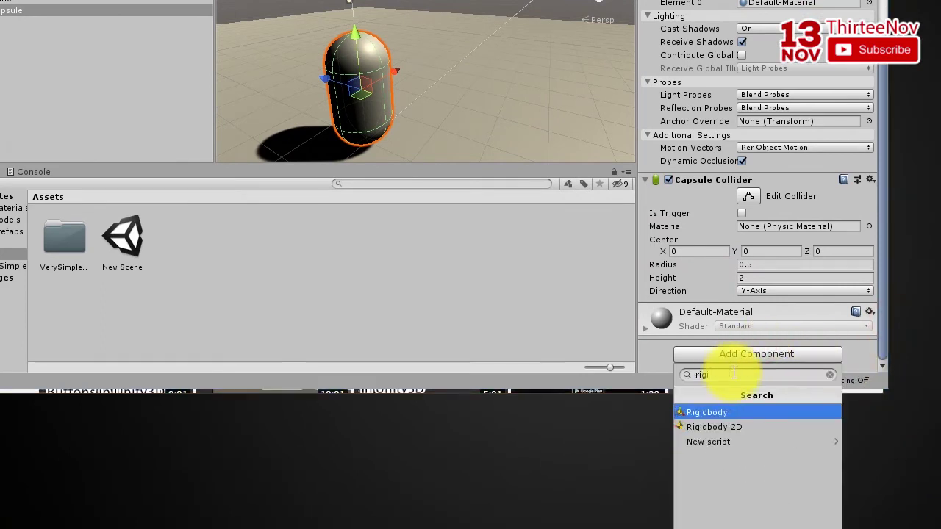
left_click(709, 410)
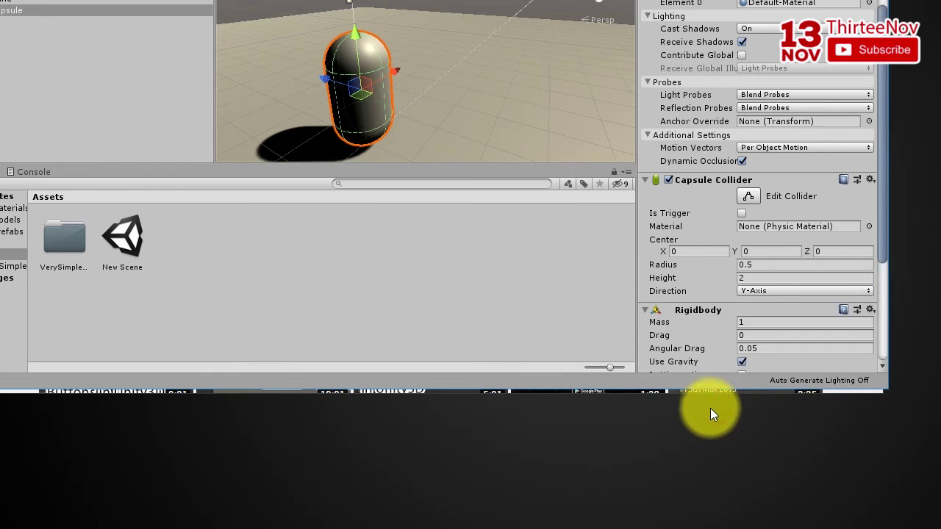
scroll(678, 335, "down", 4)
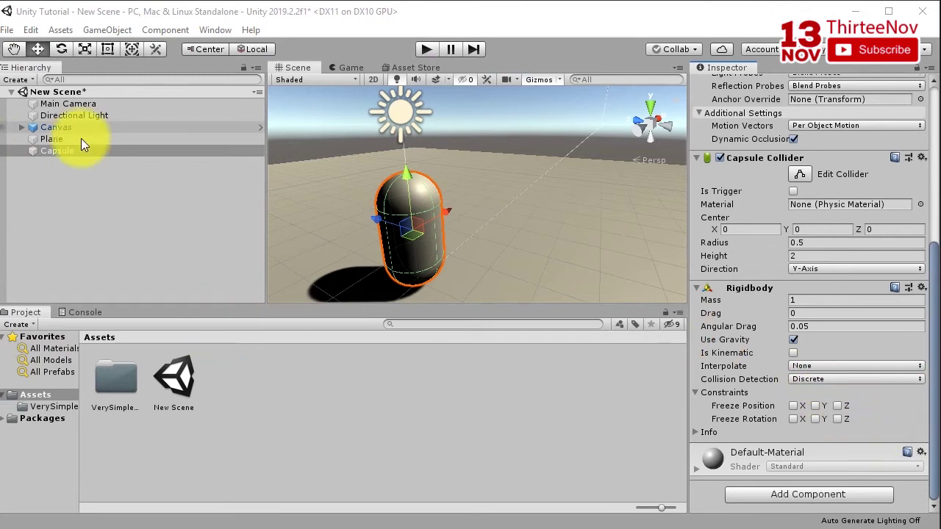
Save New Scene's changes and open TestScene.
double_click(110, 375)
double_click(478, 379)
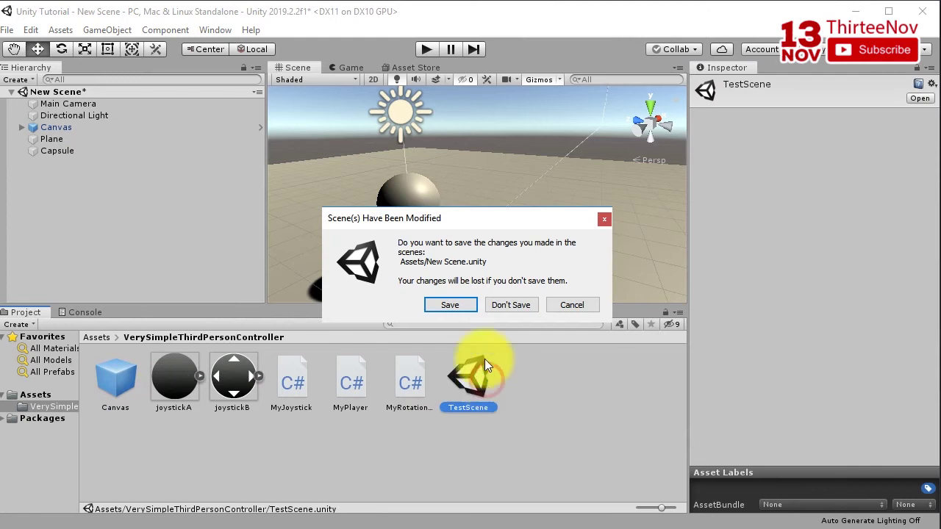
left_click(463, 307)
Copy the TestScene capsule's Rigidbody (drag 5, rotation frozen on X, Y, Z) and reopen New Scene.
left_click(395, 206)
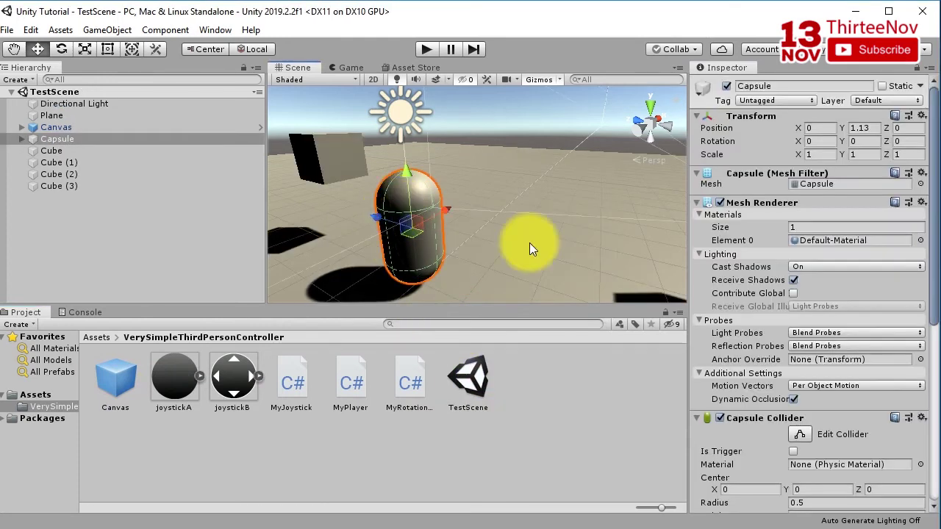
scroll(824, 426, "down", 8)
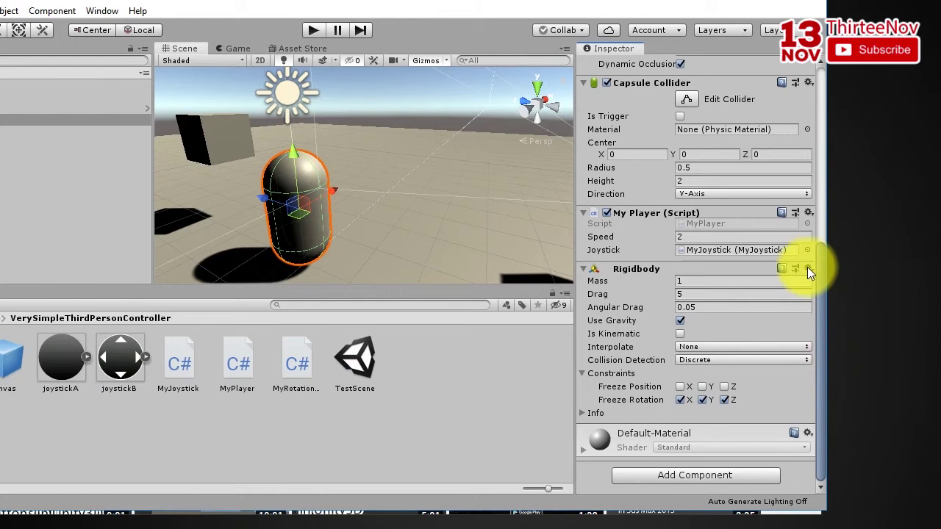
left_click(808, 269)
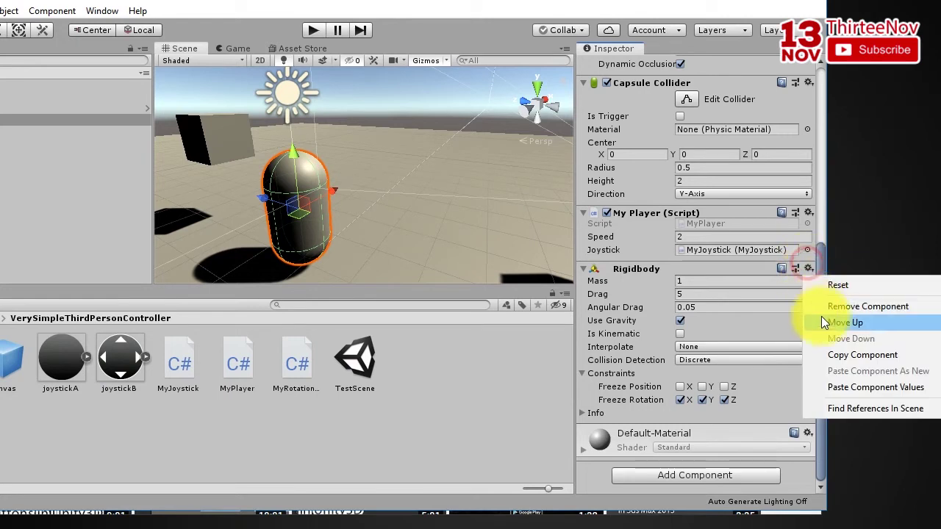
left_click(845, 353)
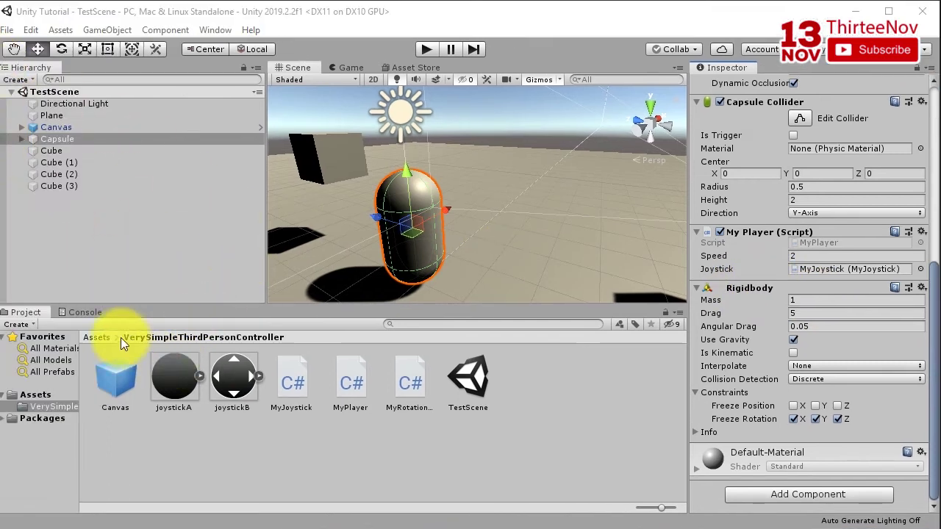
left_click(103, 335)
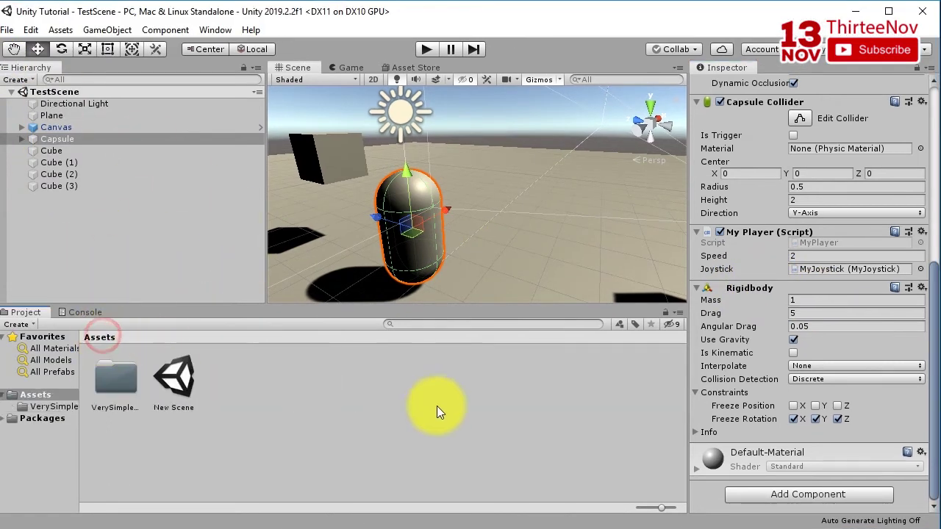
double_click(159, 372)
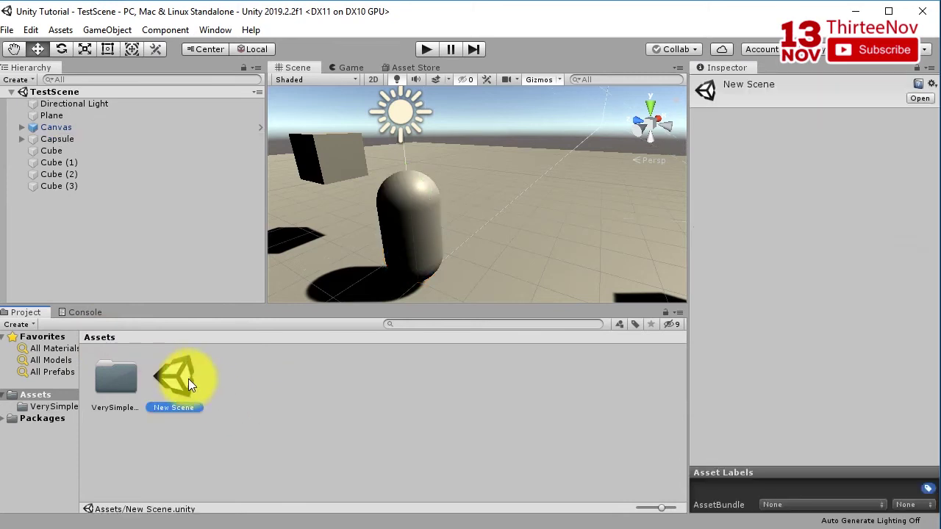
Paste the copied Rigidbody values onto the Capsule, ending with drag 5 and rotation frozen on X, Y, Z.
left_click(416, 231)
scroll(765, 430, "down", 5)
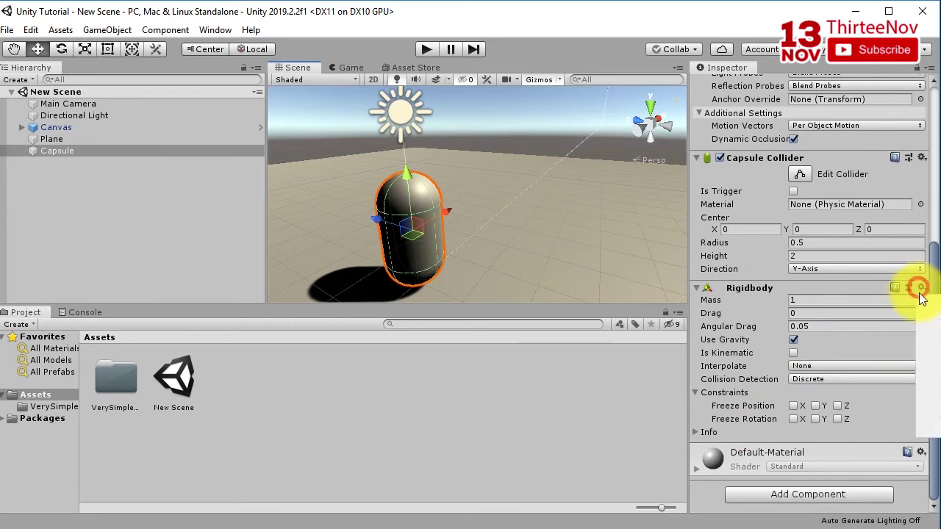
left_click(931, 388)
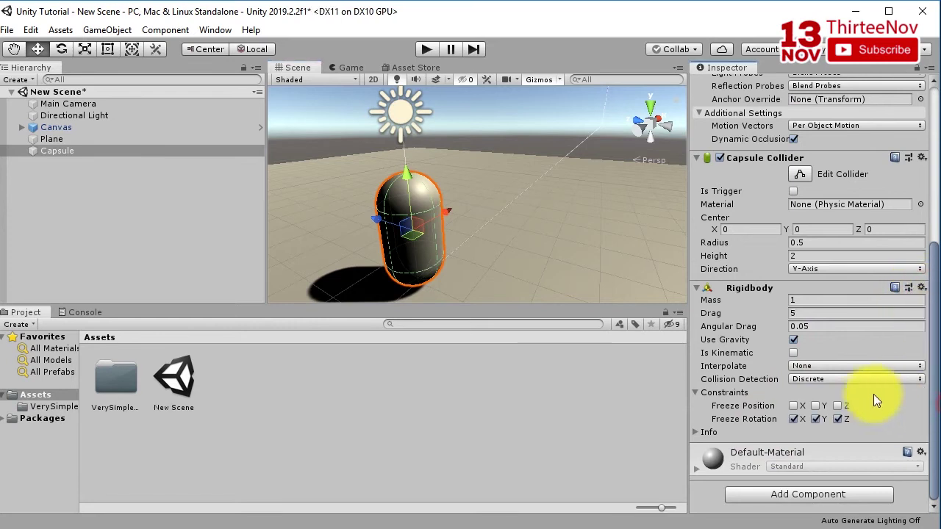
left_click(815, 419)
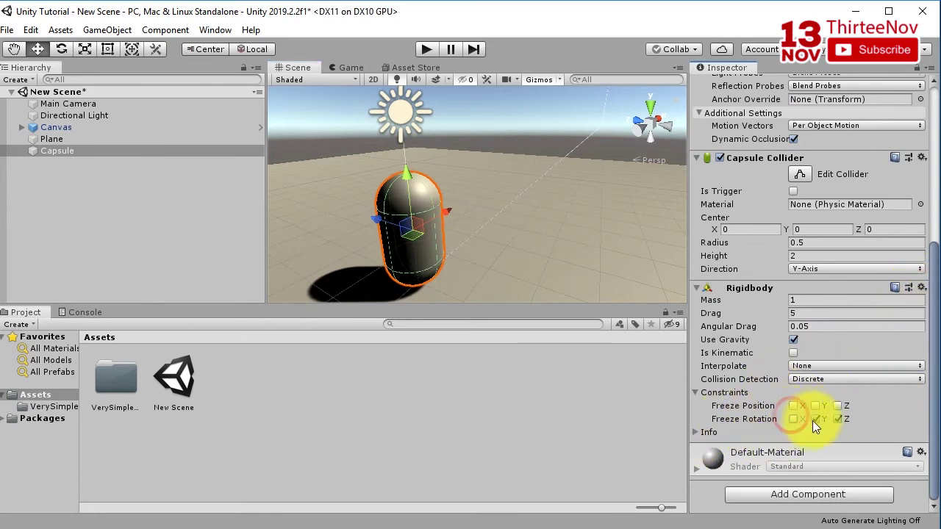
left_click(796, 420)
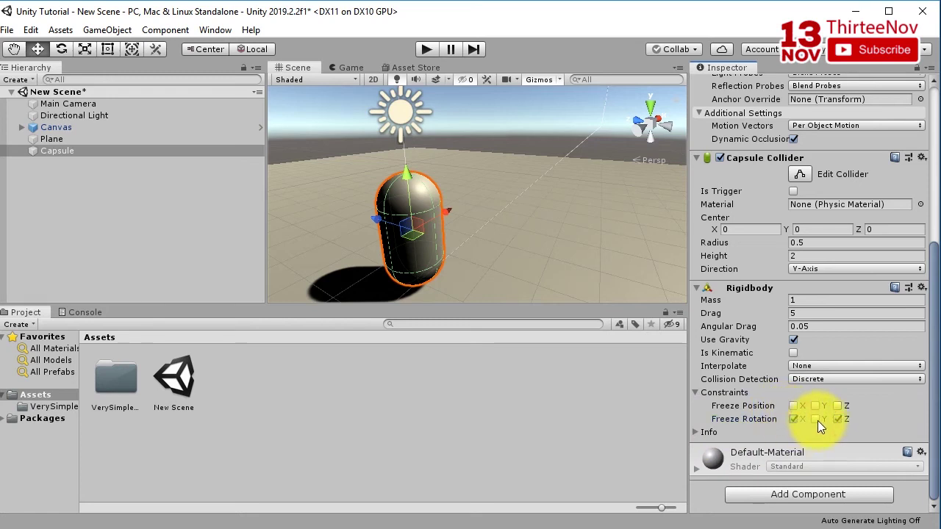
left_click(816, 420)
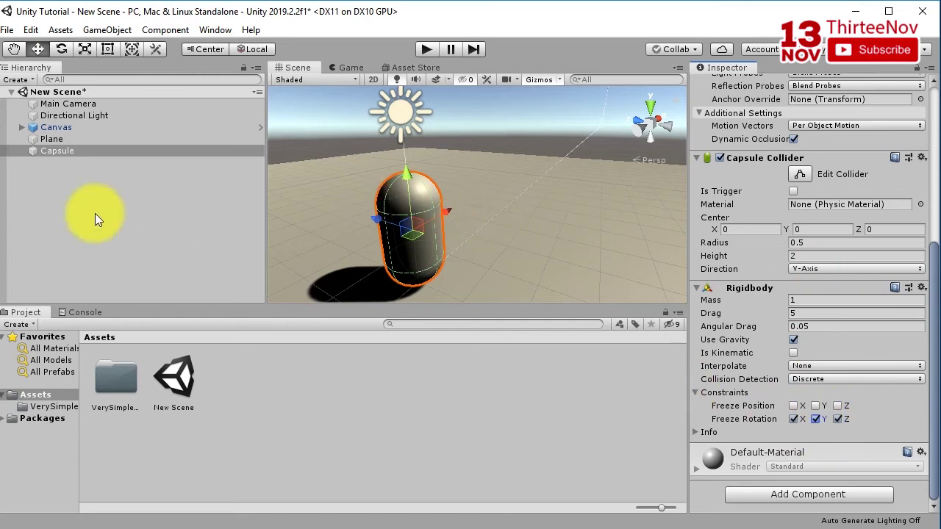
Create a Sphere right of the capsule and duplicate it into Sphere (1) and Sphere (2).
left_click(169, 208)
right_click(136, 209)
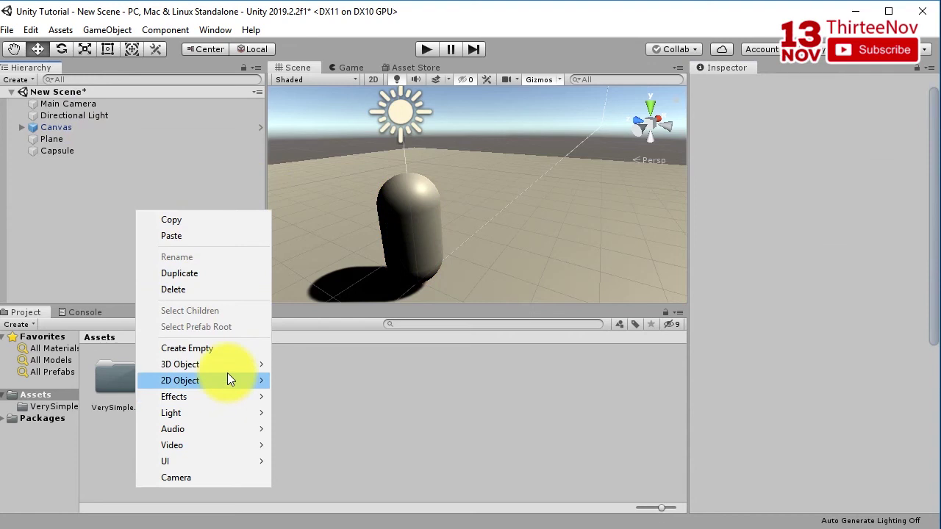
mouse_move(235, 364)
left_click(358, 380)
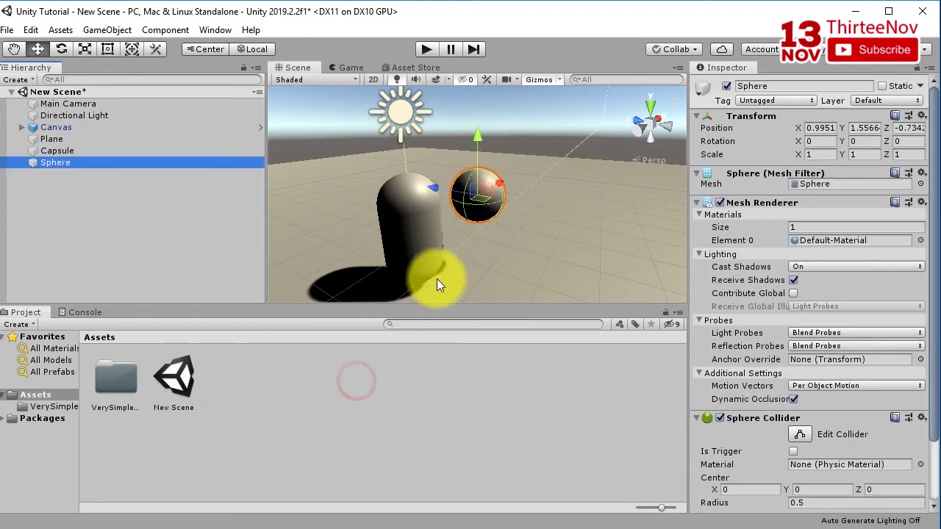
left_click_drag(477, 200, 650, 279)
key("ctrl+d")
key("ctrl+d")
left_click(98, 202)
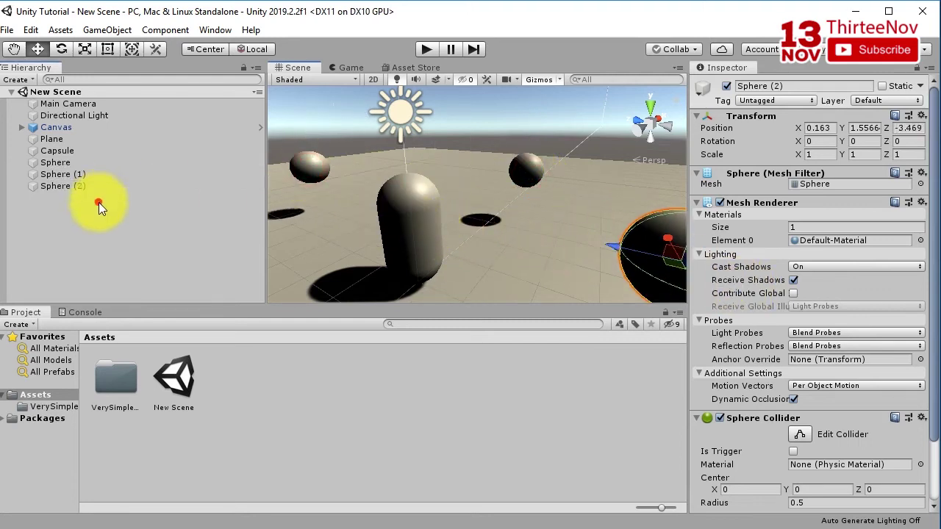
left_click(67, 139)
Set MyRotationTouchpad's Rotatable field to the Capsule and enter Play mode.
left_click(46, 128)
left_click(22, 127)
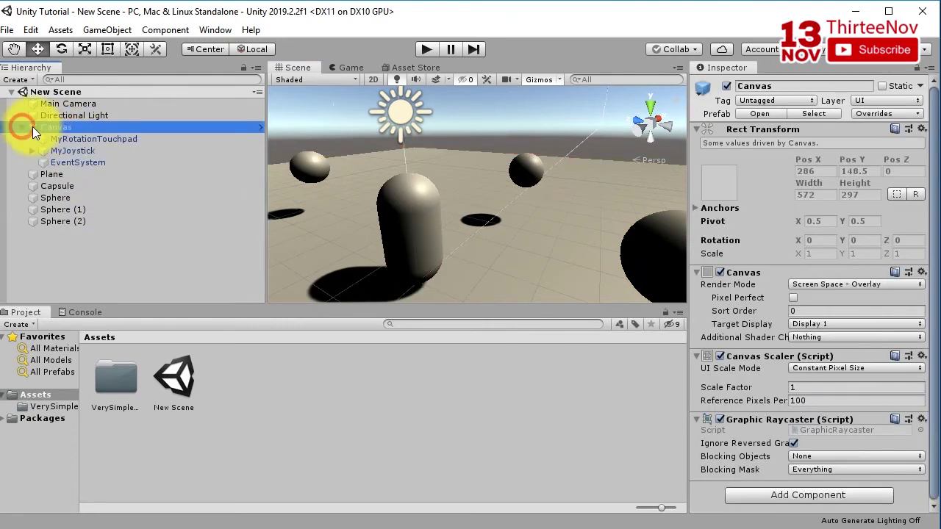
left_click(94, 141)
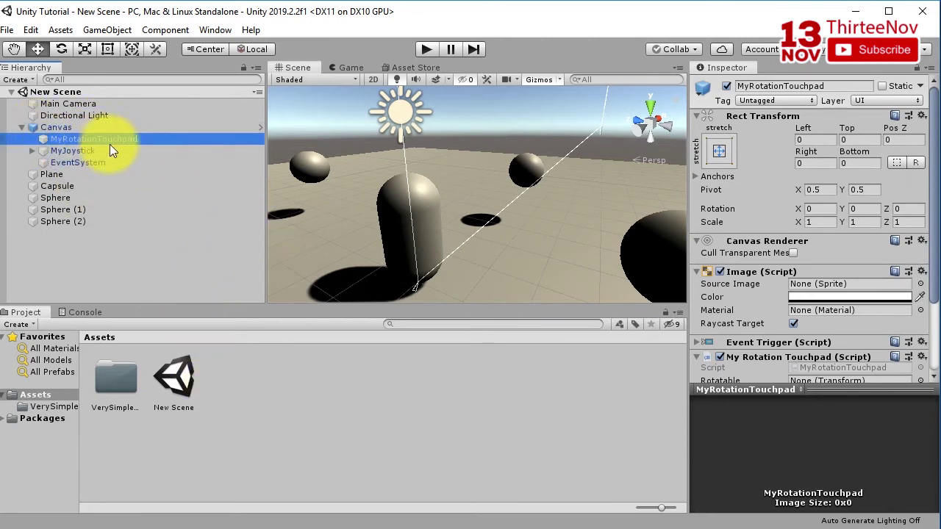
scroll(770, 336, "down", 3)
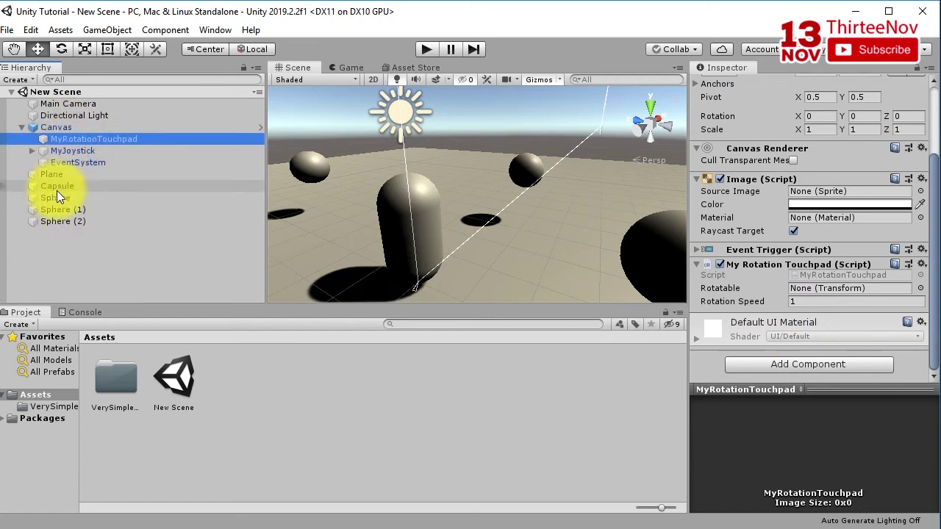
left_click_drag(54, 184, 808, 287)
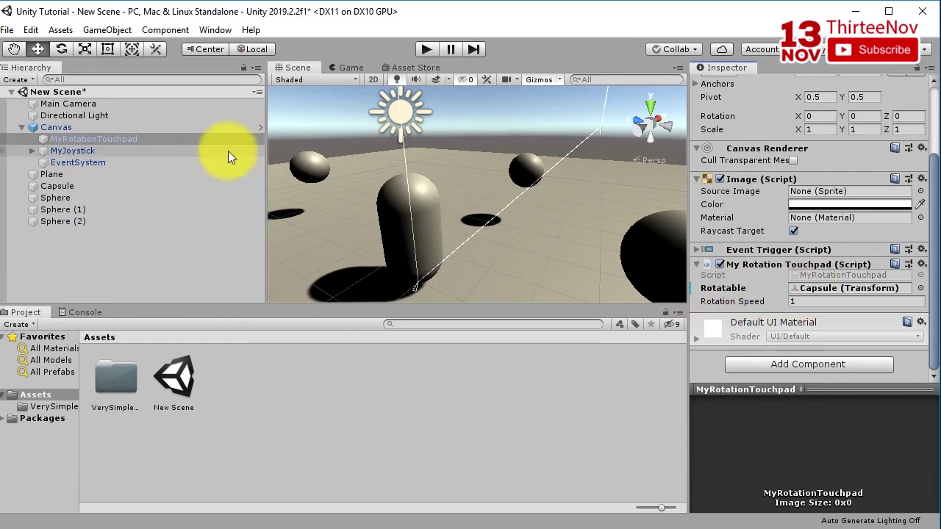
left_click(426, 49)
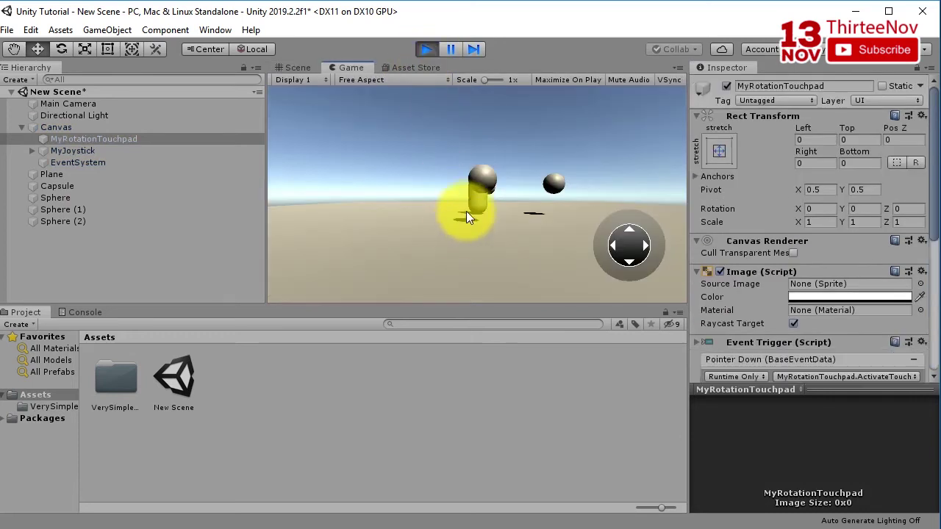
Turn the Capsule with the touchpad and inspect it in the Scene view (about X -1.85, Z -2.17, Y rotation 14).
left_click_drag(462, 204, 409, 220)
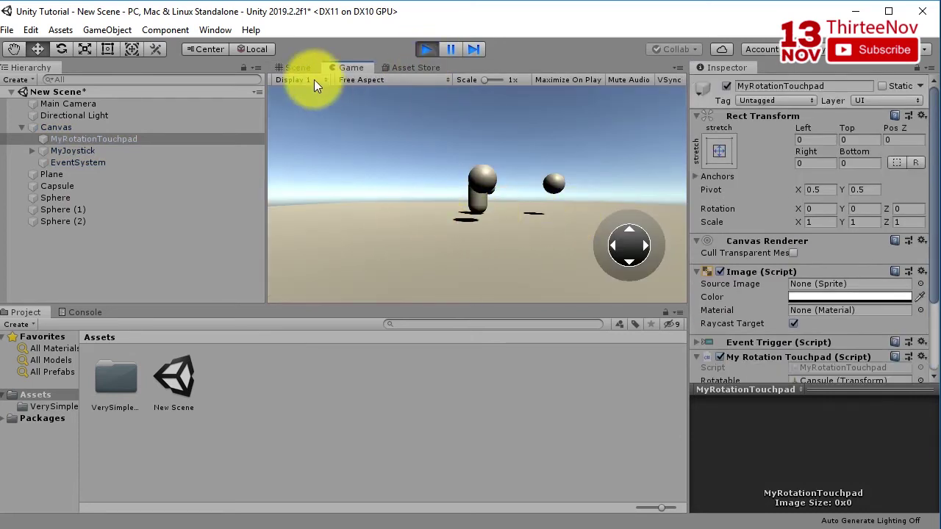
left_click(298, 67)
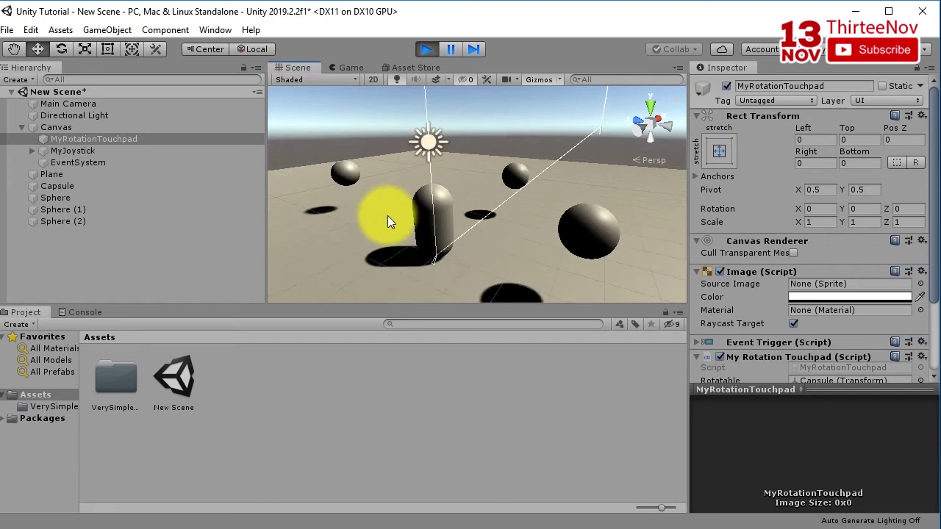
left_click(417, 217)
left_click(339, 68)
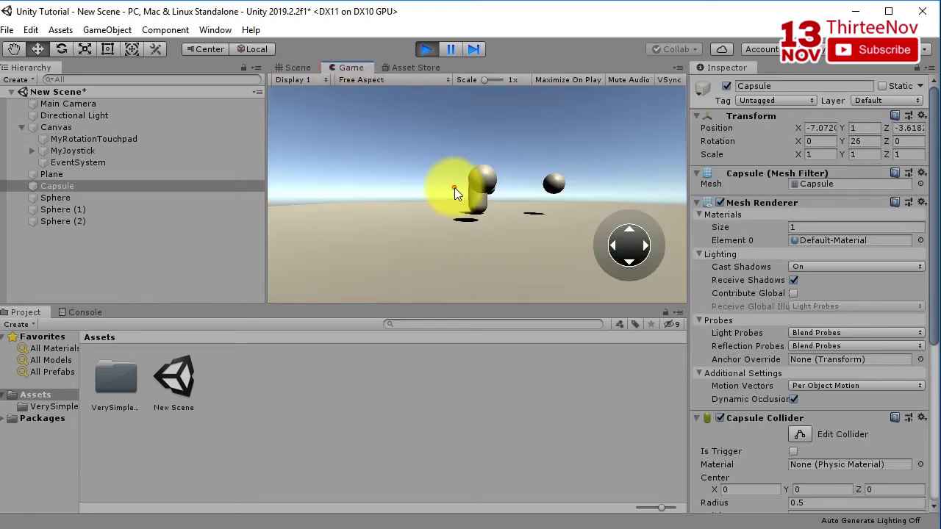
left_click(298, 67)
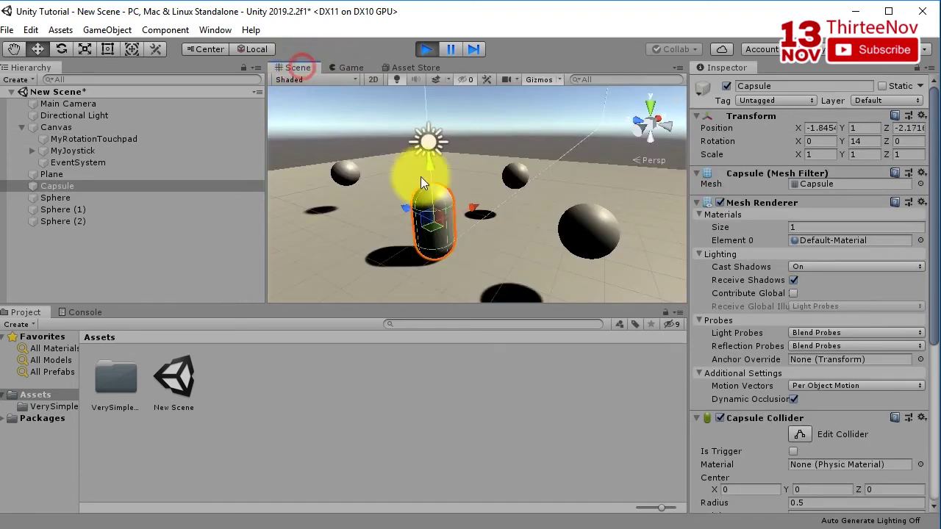
Stop Play and add a child Cube to the Capsule, scaled down to about 0.49.
left_click(425, 50)
right_click(68, 185)
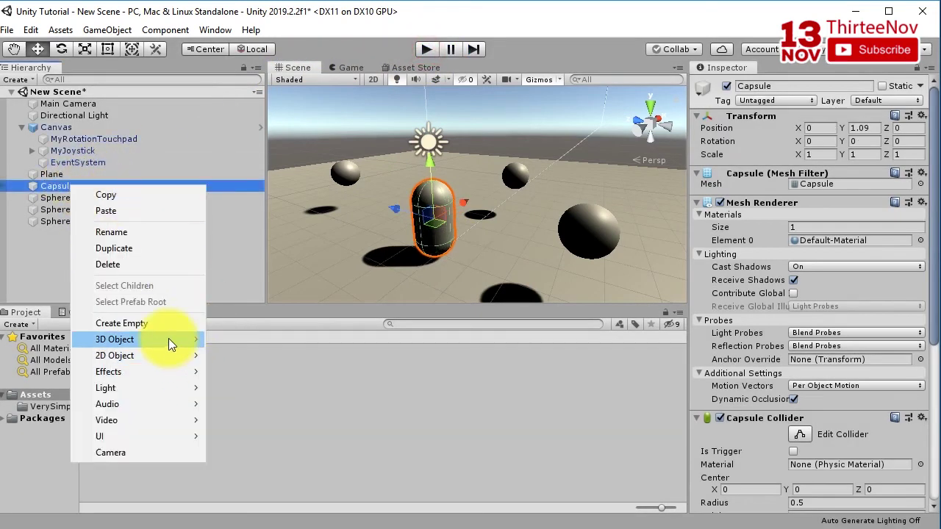
mouse_move(191, 338)
left_click(257, 338)
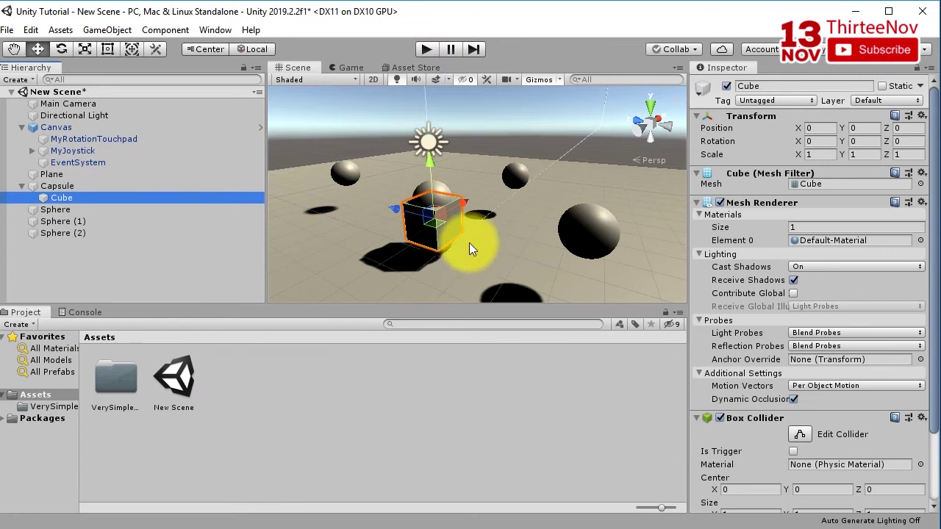
left_click(83, 50)
left_click_drag(430, 222, 396, 230)
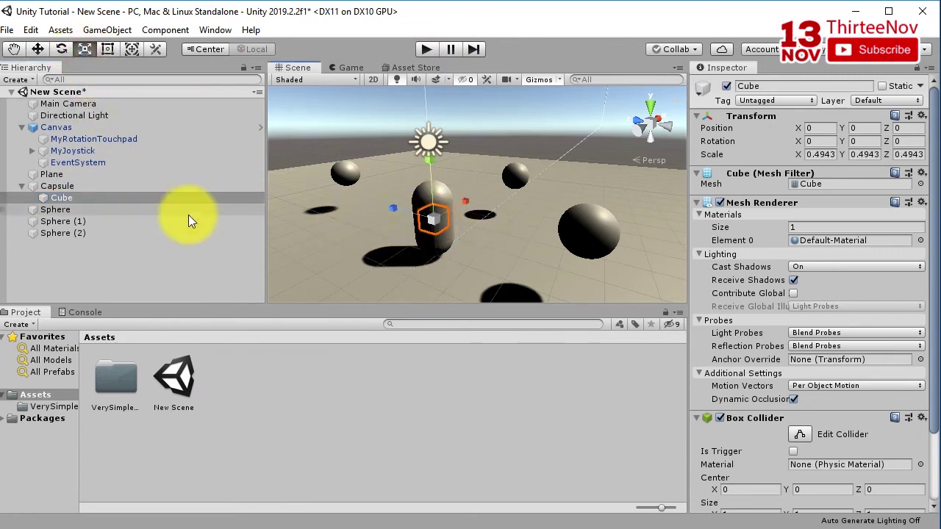
Move the Cube to the Capsule's upper front (Y 0.82, Z 0.49), save the scene and run it.
left_click(59, 186)
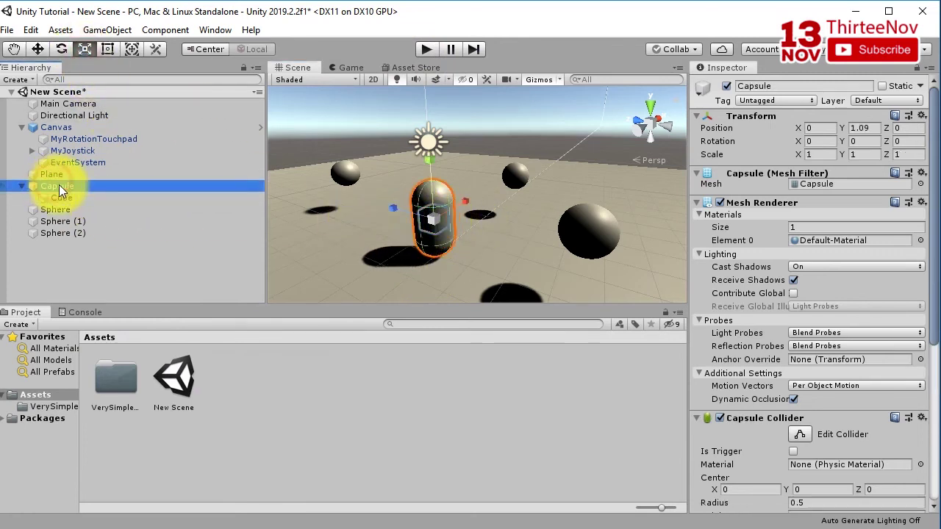
left_click(37, 48)
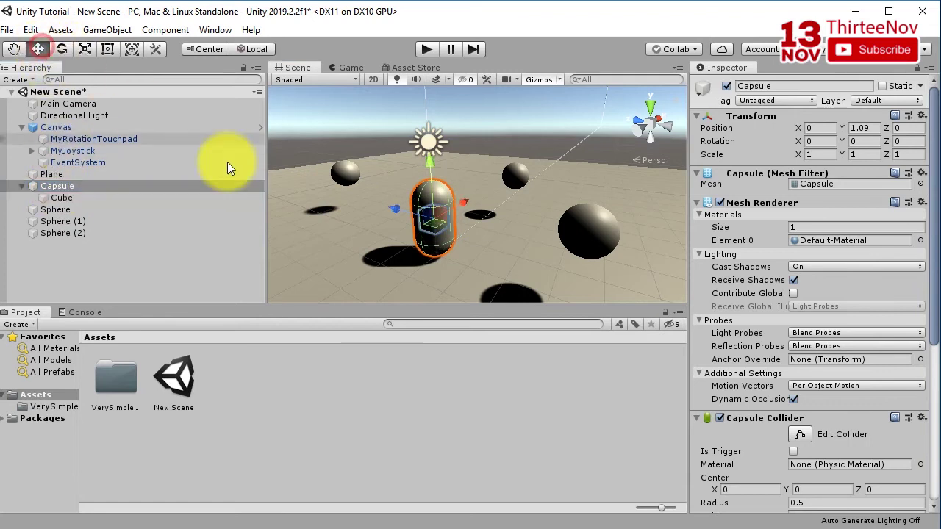
left_click(72, 197)
left_click_drag(434, 221, 421, 180)
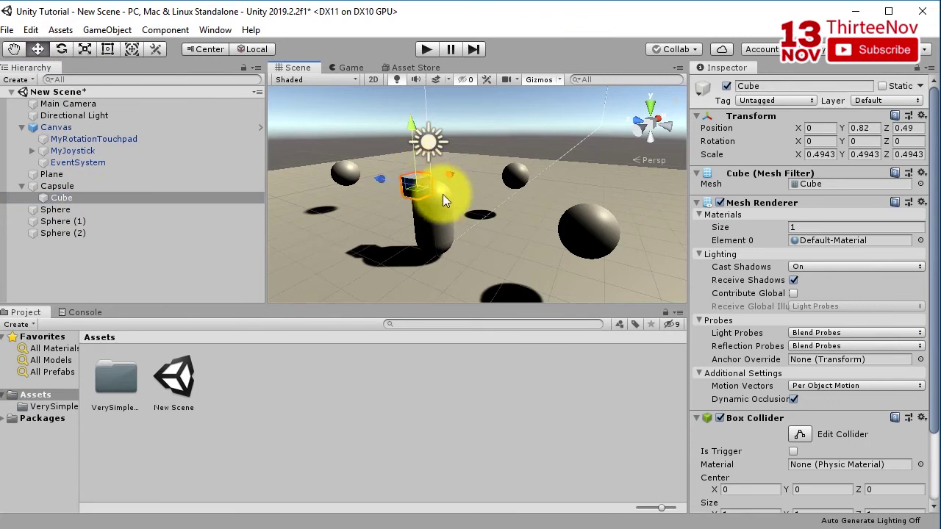
key("f")
left_click_drag(428, 213, 403, 179, "alt")
key("ctrl+s")
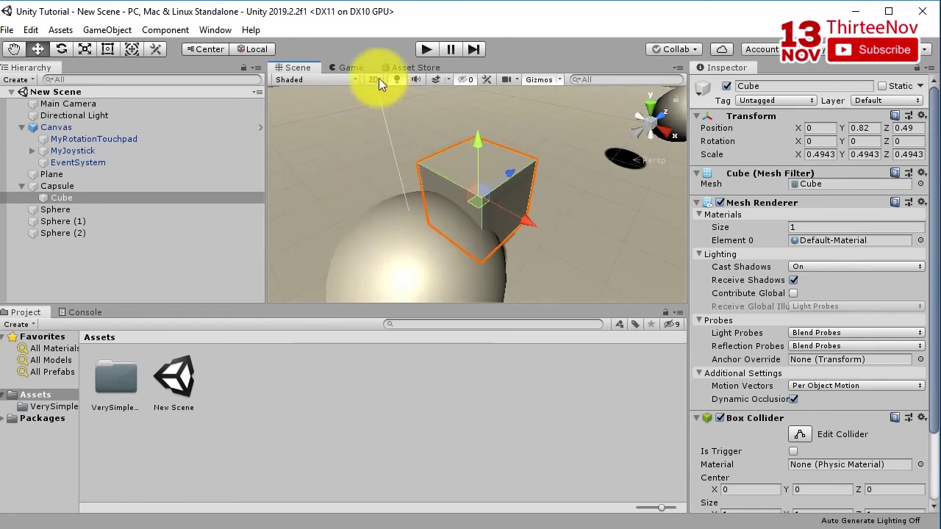
left_click(427, 49)
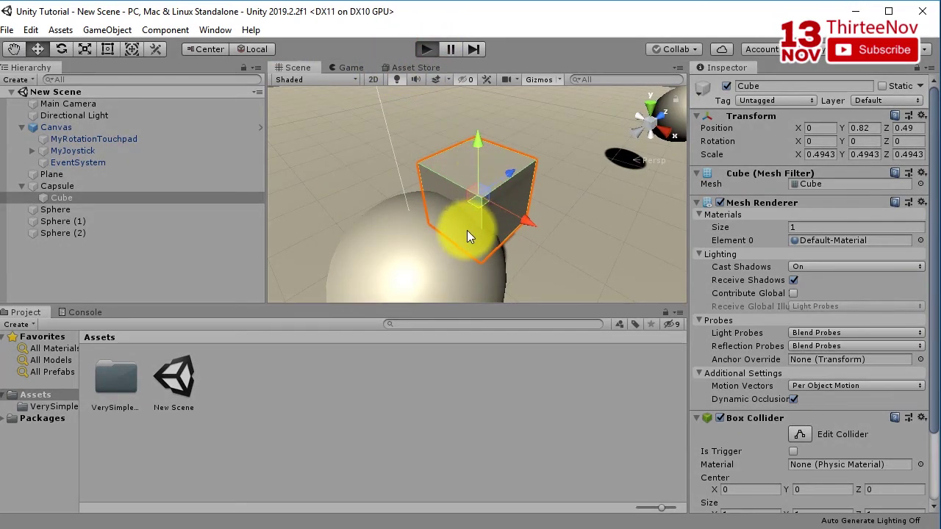
Turn the capsule with the touchpad to check the cube marker, then stop Play.
left_click_drag(418, 236, 429, 215)
left_click(300, 67)
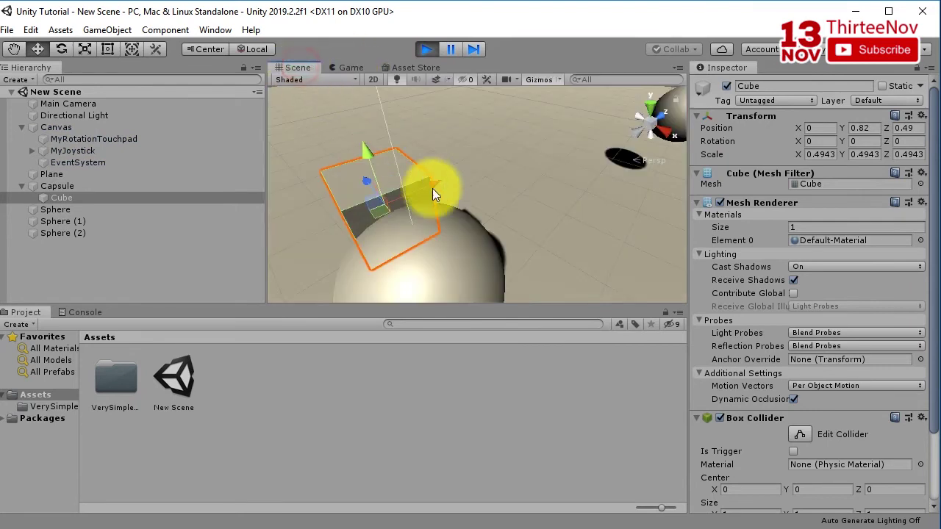
scroll(444, 239, "down", 5)
left_click(427, 49)
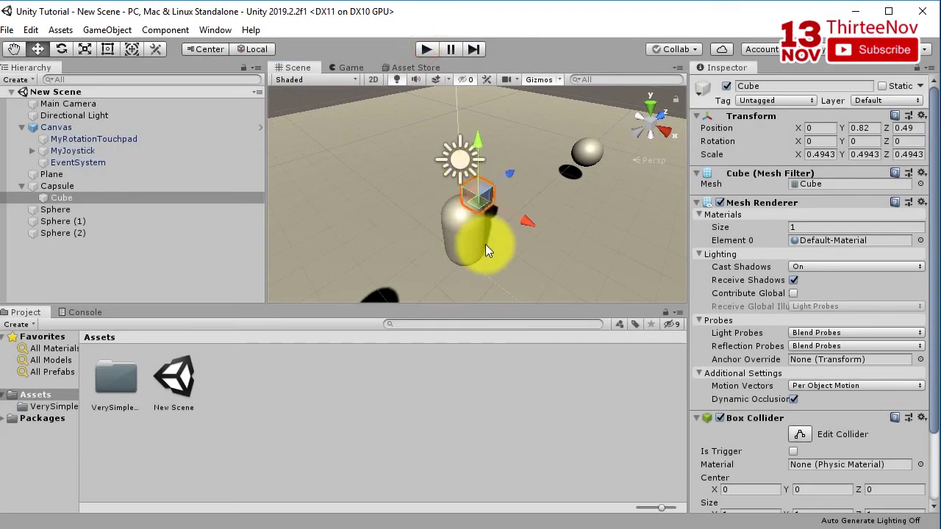
scroll(489, 244, "down", 6)
Reposition Sphere (2), Sphere (1) and Sphere around the Capsule, Sphere ending at X 3.68, Y 1.5566, Z -2.8.
left_click(410, 250)
left_click_drag(438, 265, 397, 227)
left_click(538, 171)
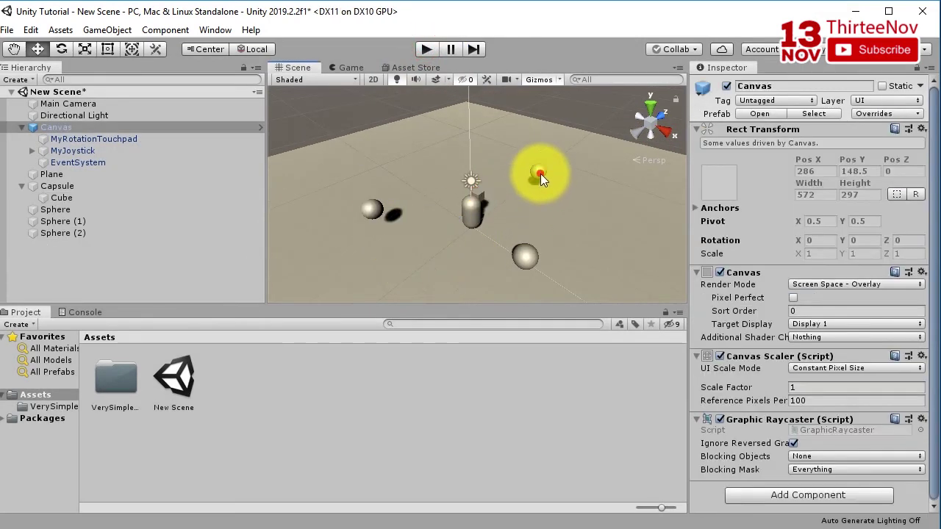
left_click(540, 174)
left_click(541, 176)
left_click_drag(578, 194, 525, 165)
left_click(532, 259)
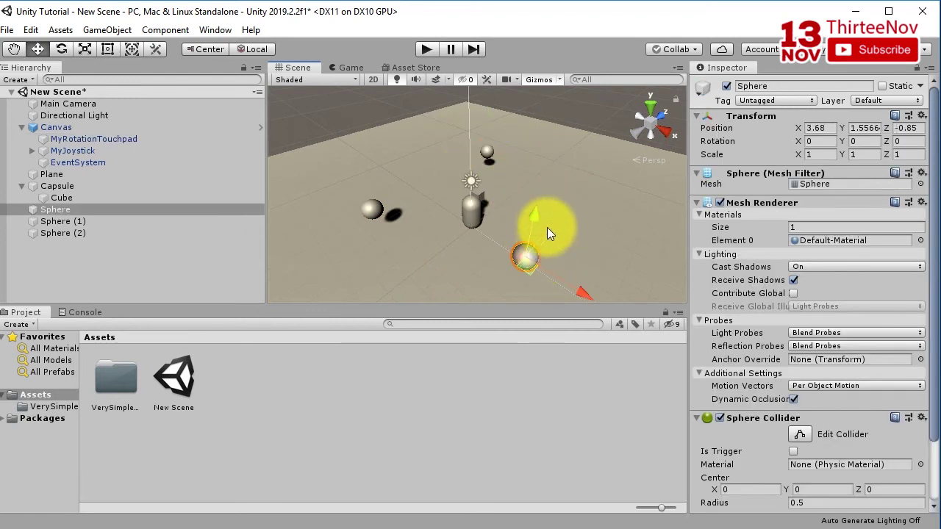
left_click_drag(548, 226, 489, 252)
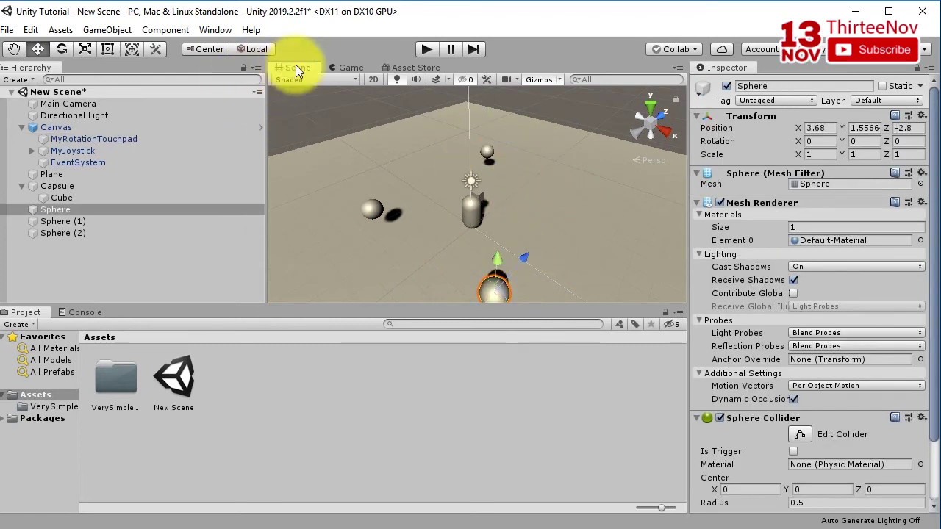
Run the game again, rotate the capsule with the touchpad, then stop.
left_click(425, 49)
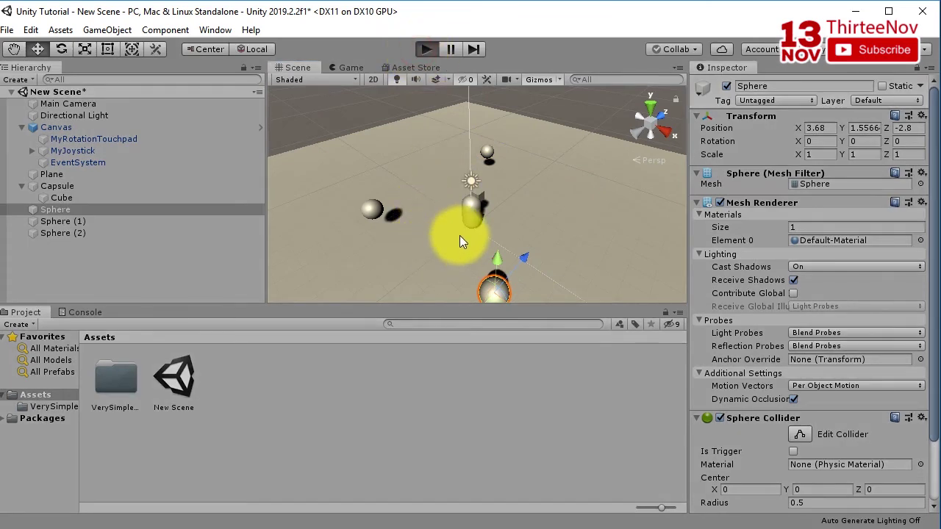
mouse_move(510, 237)
left_mouse_down()
mouse_move(462, 230)
mouse_move(562, 233)
mouse_move(441, 210)
mouse_move(493, 231)
mouse_move(468, 224)
mouse_move(592, 231)
mouse_move(461, 235)
mouse_move(565, 252)
mouse_move(498, 251)
left_mouse_up()
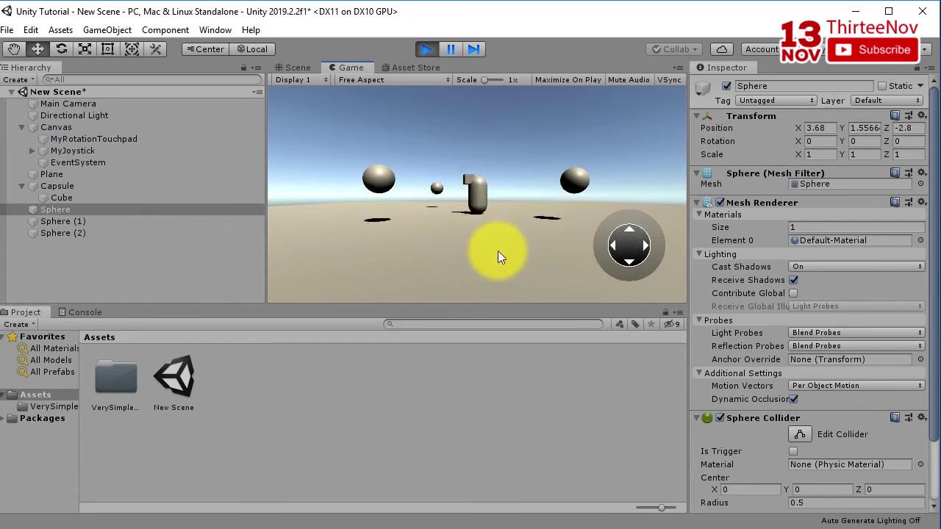
left_click(427, 49)
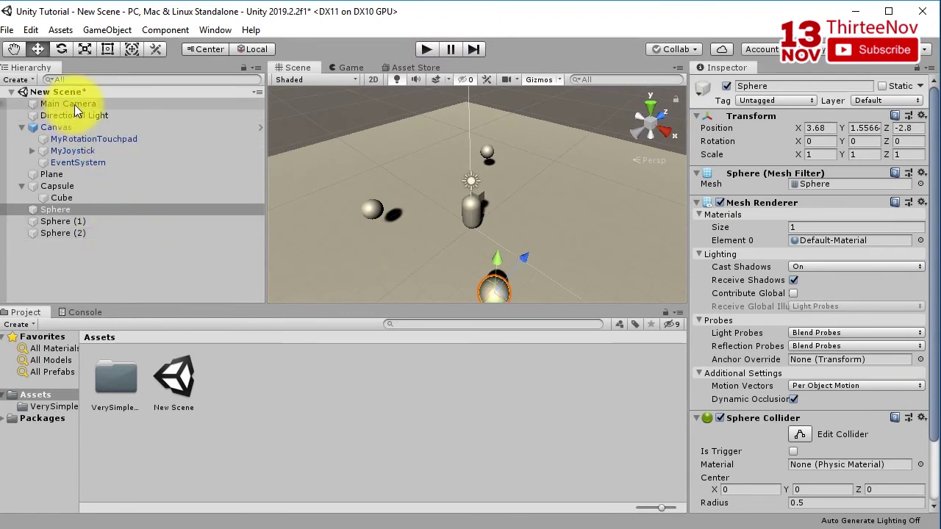
Parent Main Camera under the Capsule and place it behind at 0, 0.37, -3.08.
left_click_drag(72, 105, 86, 200)
key("f")
left_click_drag(476, 270, 522, 189, "alt")
Play the game, turning the capsule and its attached camera with the touchpad, then stop.
left_click(427, 49)
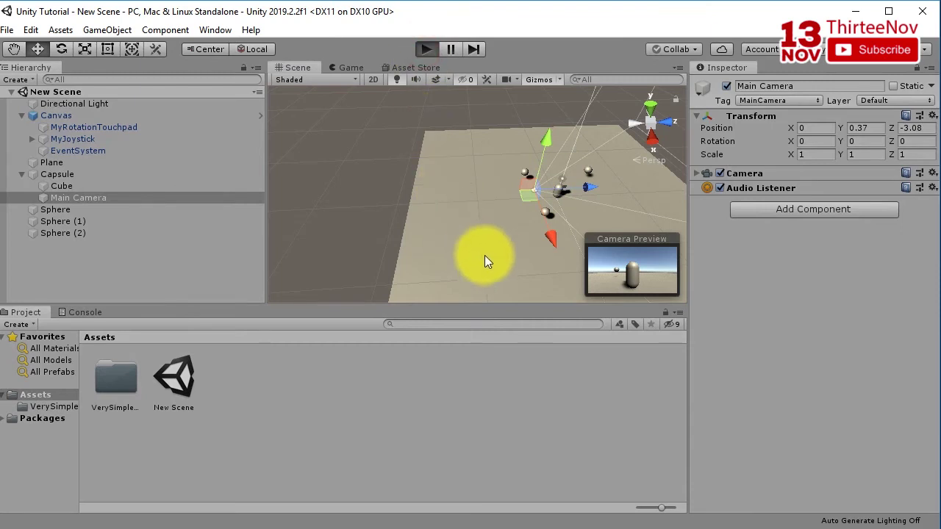
left_click_drag(480, 240, 511, 207)
left_click(429, 48)
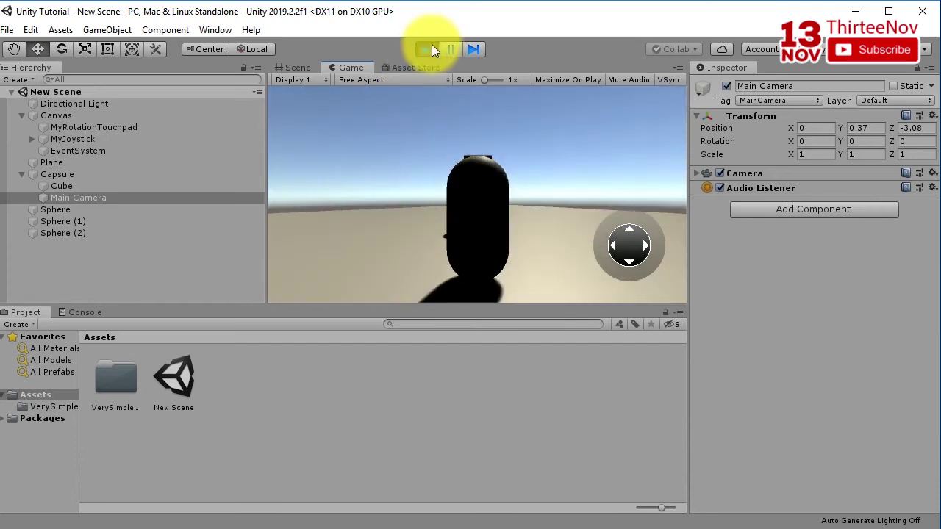
left_click_drag(521, 241, 445, 230, "alt")
scroll(444, 230, "up", 4)
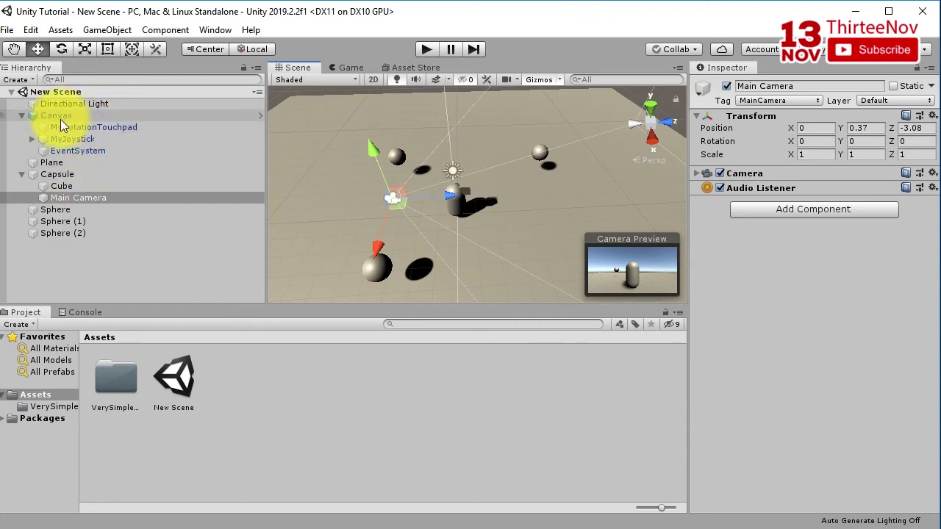
Attach the MyPlayer script from the VerySimpleThirdPersonController folder to the Capsule.
left_click(68, 137)
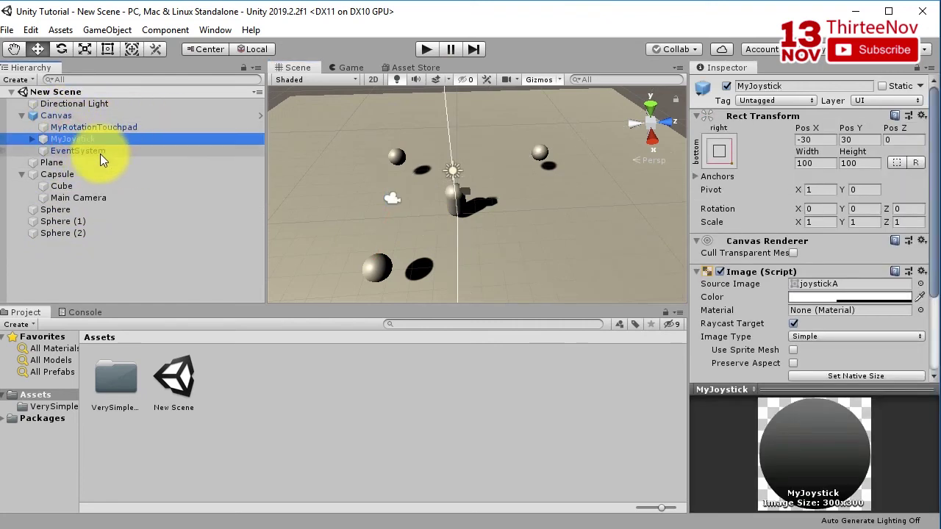
scroll(750, 344, "down", 3)
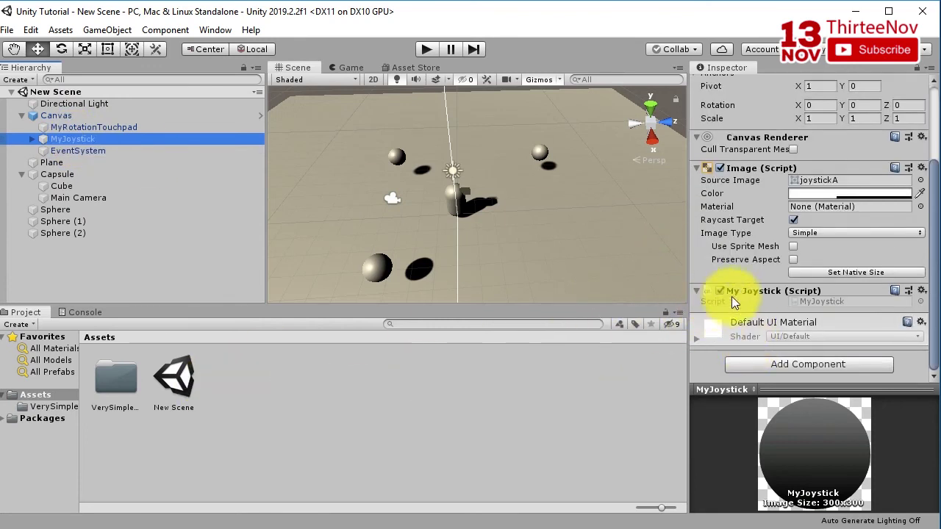
left_click(112, 375)
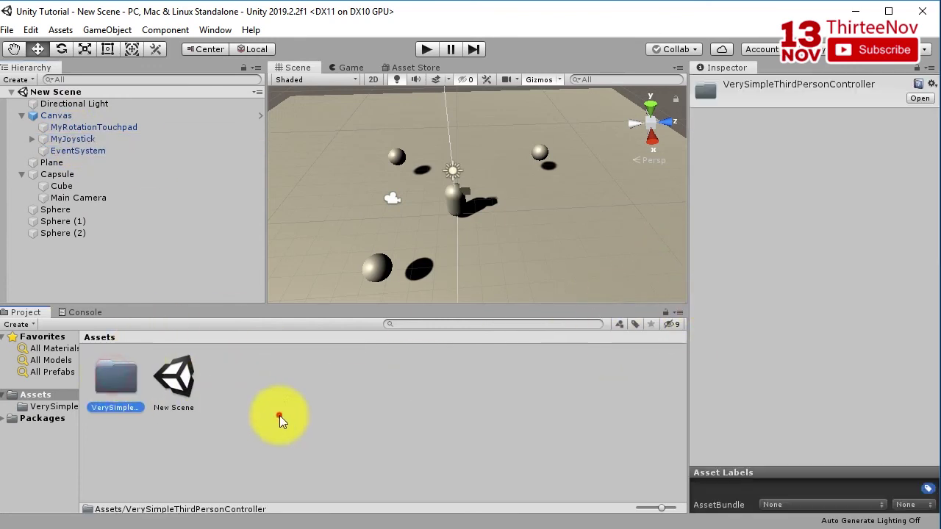
double_click(114, 375)
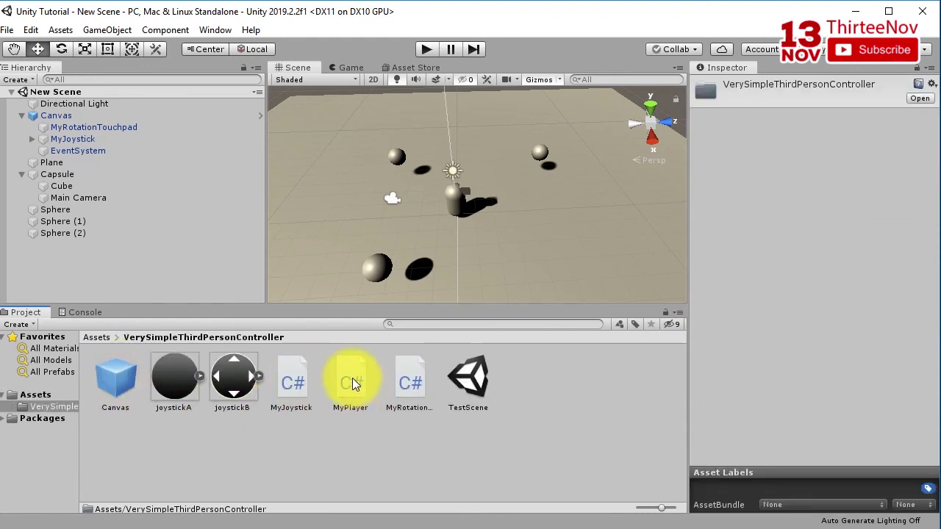
left_click_drag(352, 378, 63, 177)
left_click(63, 176)
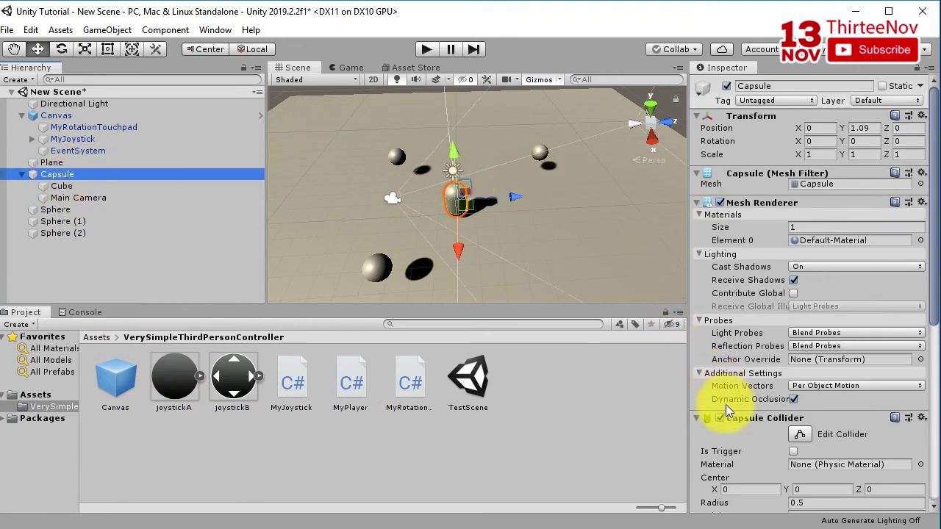
Set My Player's Speed to 5, assign MyJoystick as its Joystick, and start Play mode.
scroll(736, 465, "down", 8)
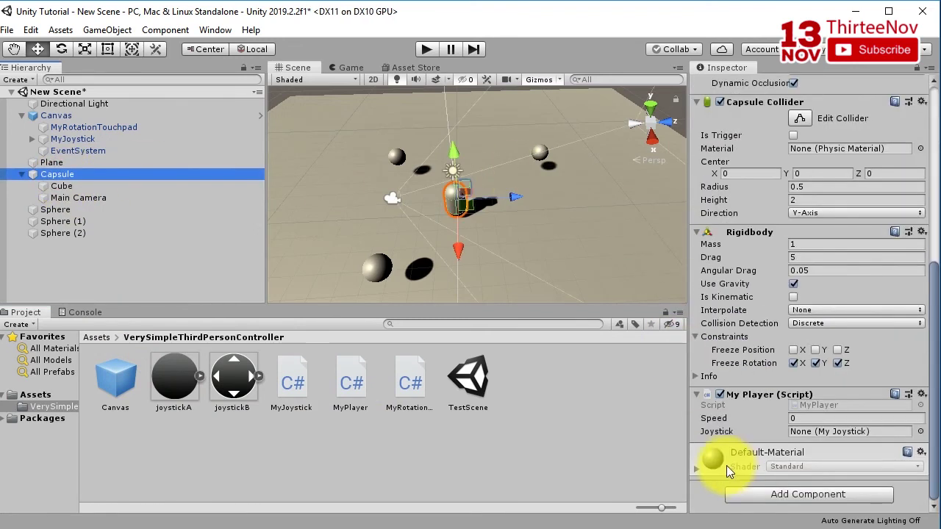
left_click(803, 418)
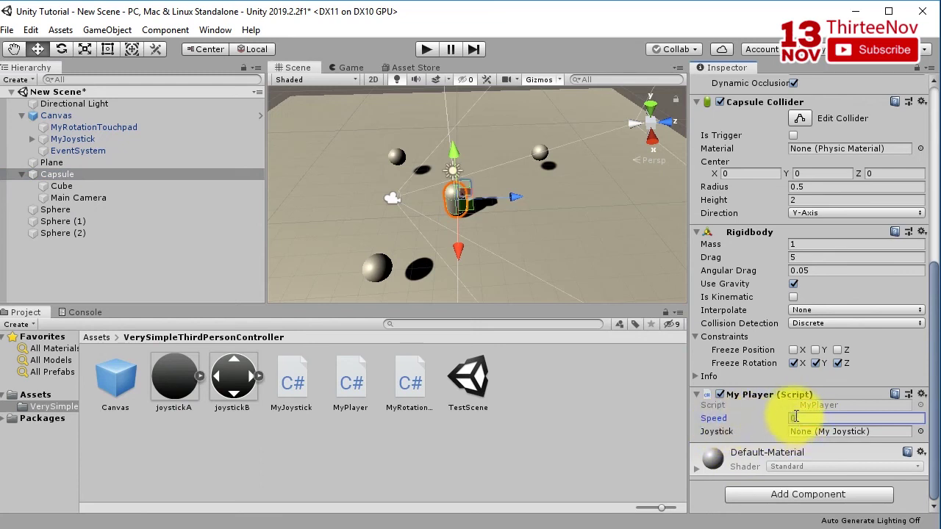
type("5")
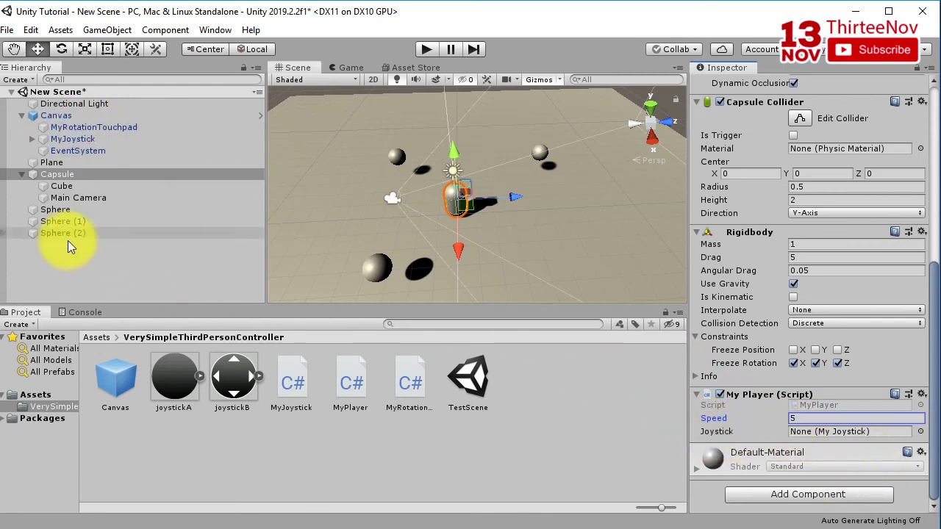
left_click_drag(74, 138, 822, 434)
left_click(431, 49)
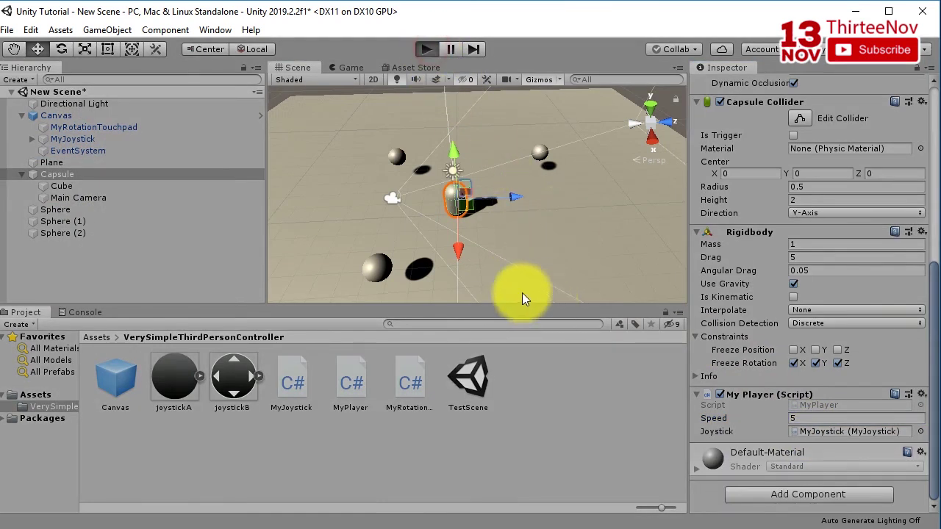
Walk the capsule with the on-screen joystick, swipe to turn the camera, then stop playing.
mouse_move(504, 250)
left_mouse_down()
mouse_move(404, 259)
mouse_move(505, 232)
mouse_move(390, 225)
mouse_move(512, 233)
mouse_move(405, 230)
mouse_move(506, 251)
left_mouse_up()
left_click_drag(627, 245, 660, 120)
left_click_drag(589, 136, 380, 168)
left_click_drag(629, 245, 461, 233)
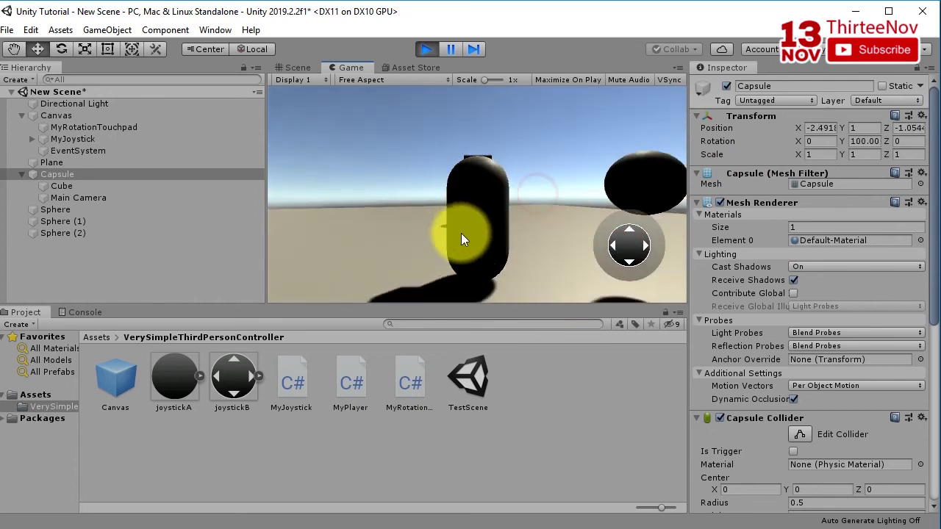
left_click(426, 49)
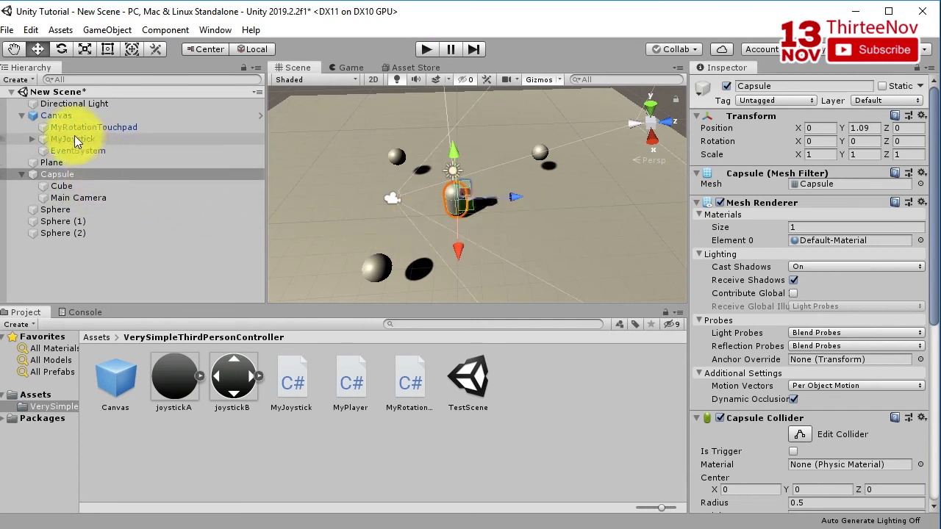
Move the Main Camera into the capsule and switch off the Cube's and Capsule's Mesh Renderers.
left_click(70, 104)
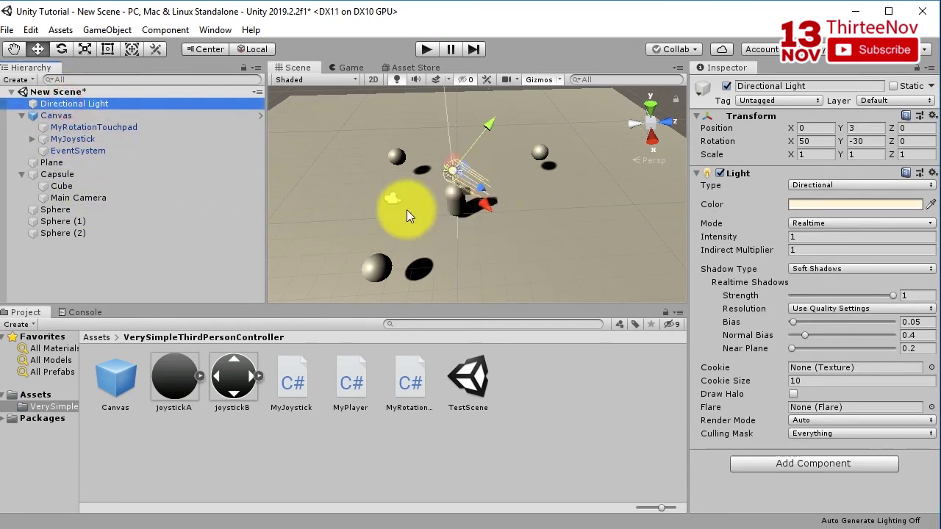
left_click(77, 175)
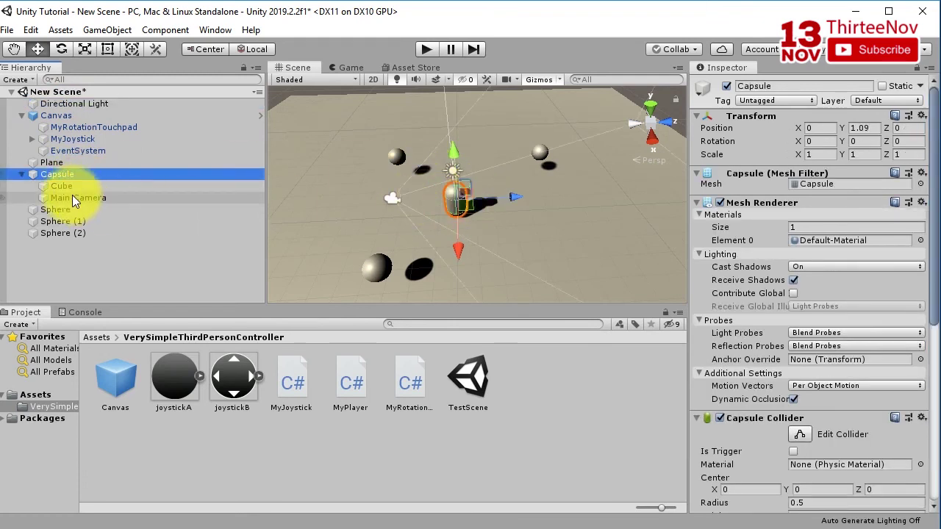
left_click(72, 197)
left_click_drag(403, 190, 464, 180)
left_click(111, 184)
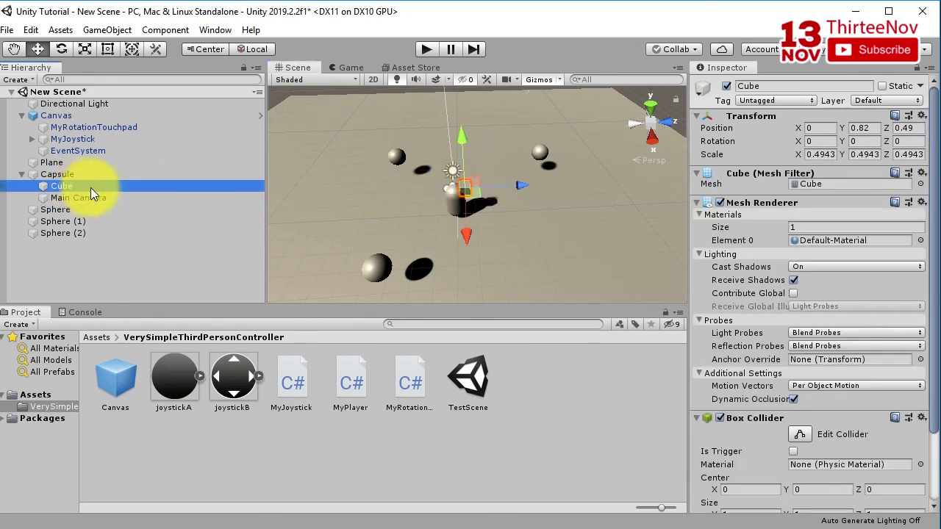
left_click(723, 202)
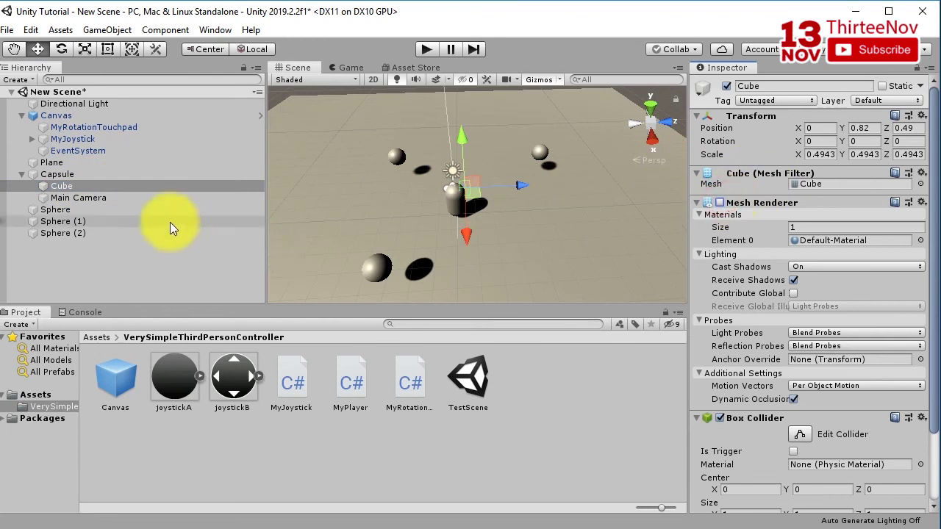
left_click(70, 176)
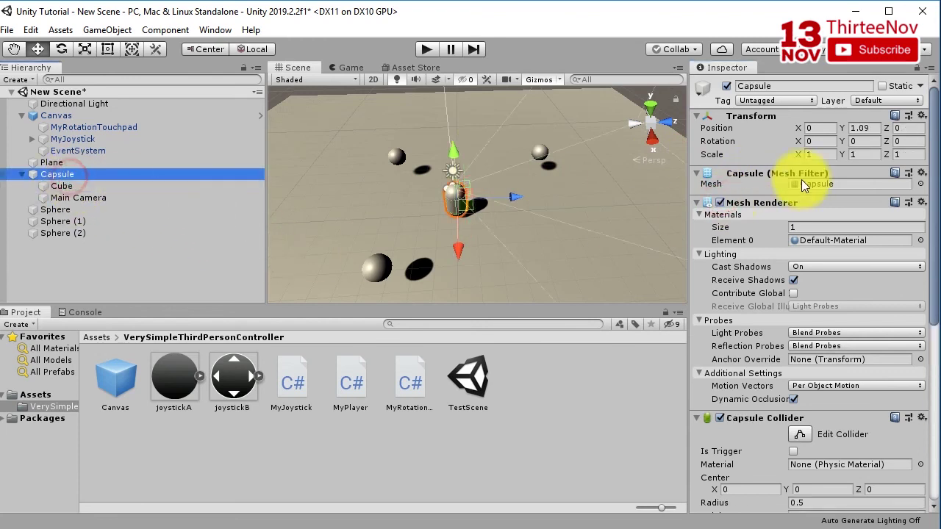
left_click(719, 202)
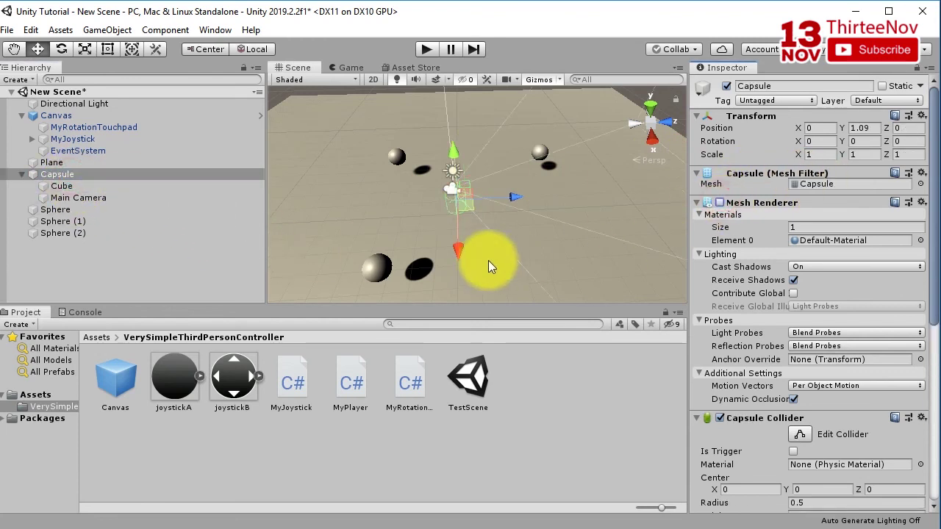
Run a first-person test, look around, then stop Play mode.
left_click(426, 49)
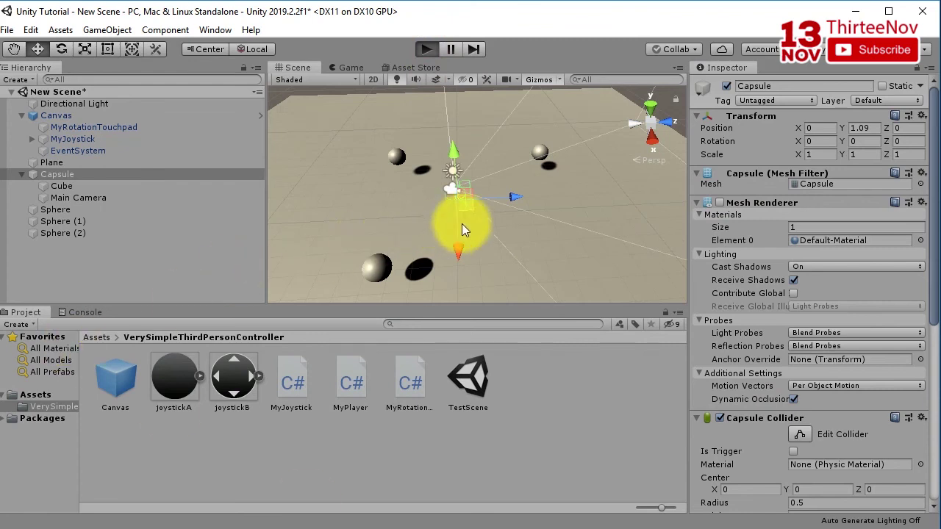
left_click_drag(374, 195, 596, 284)
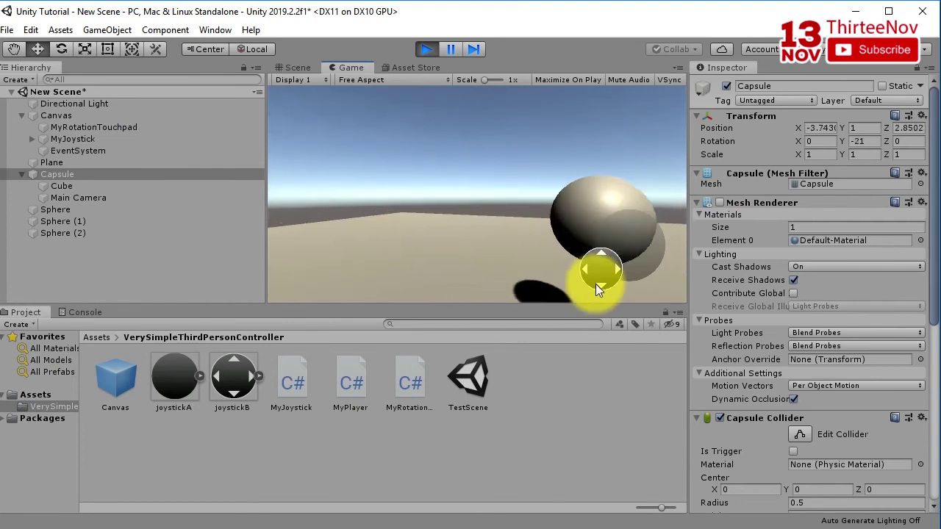
left_click(427, 48)
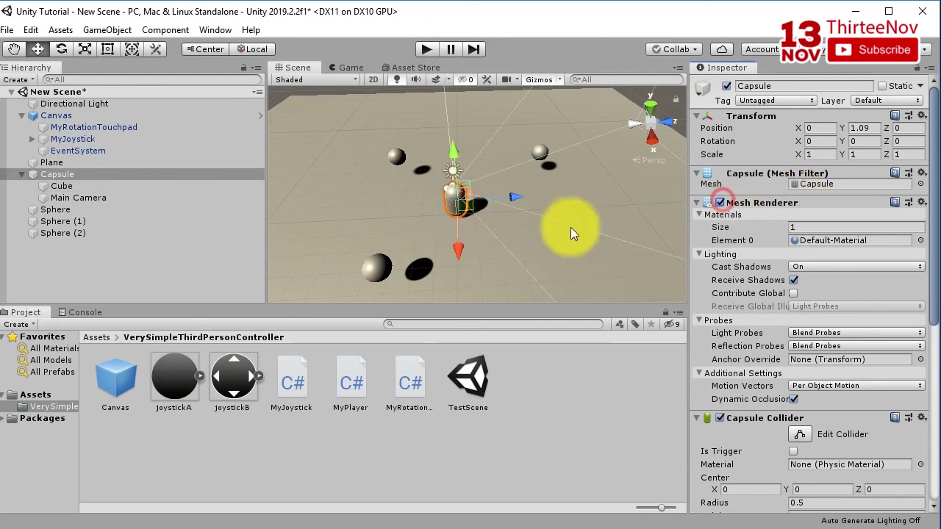
Re-enable the Cube's Mesh Renderer and unparent the Main Camera from the Capsule.
left_click(74, 186)
left_click(720, 202)
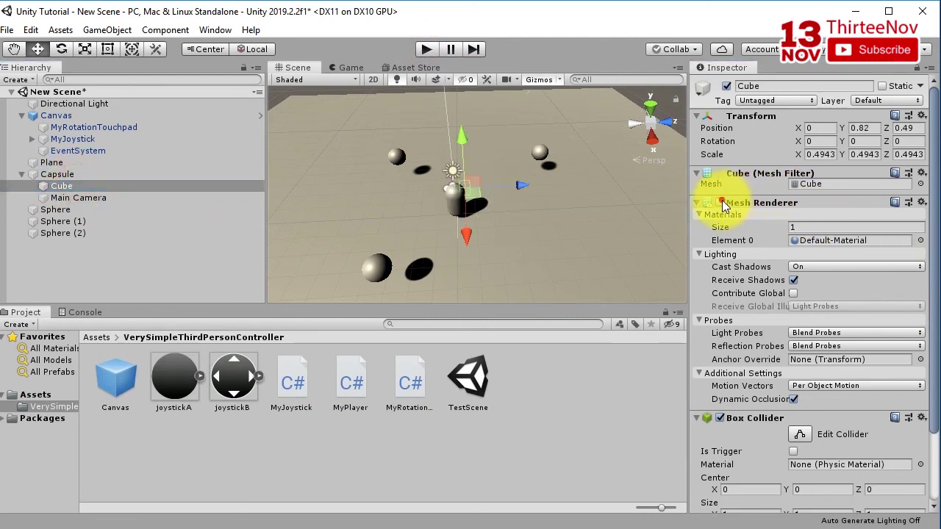
left_click(79, 198)
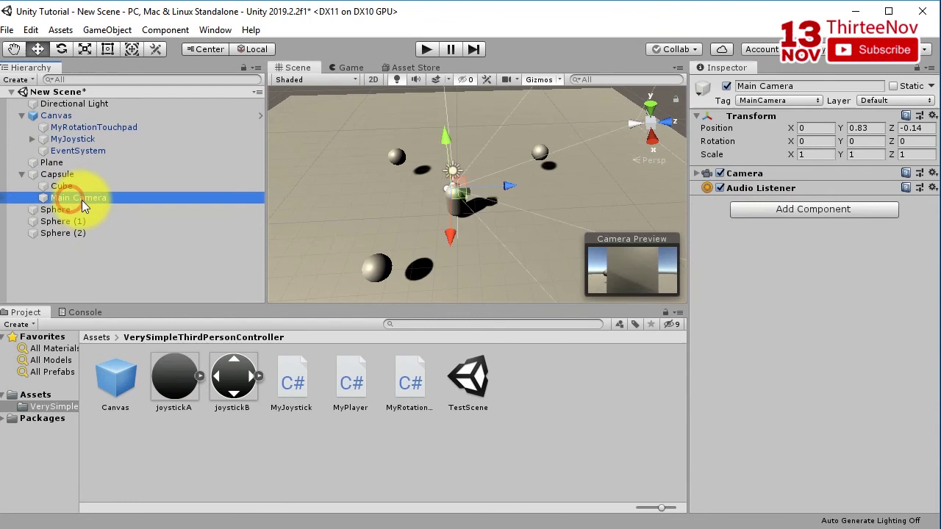
left_click_drag(80, 195, 105, 176)
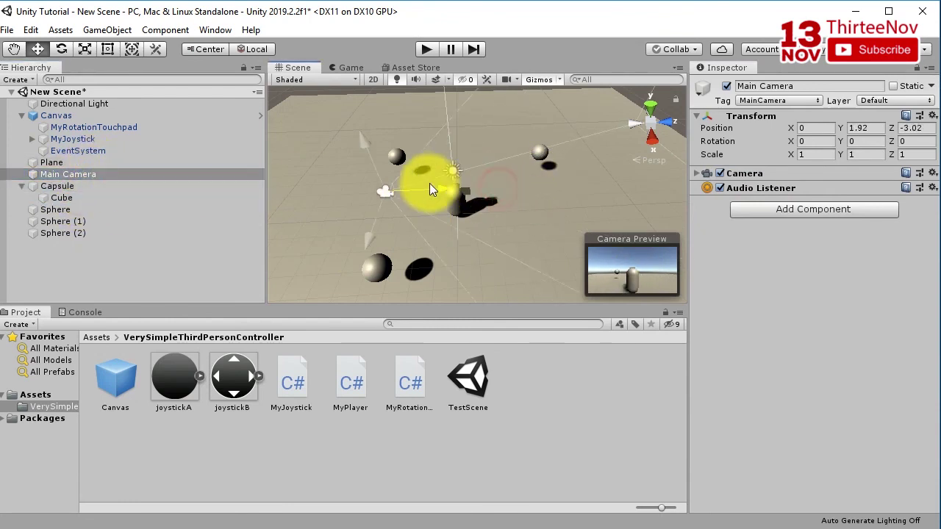
Place the camera at 0, 6.77, -6.42 tilted 44.547° down, and start Play.
left_click_drag(432, 189, 468, 118)
scroll(343, 198, "down", 2)
left_click(61, 49)
left_click(427, 48)
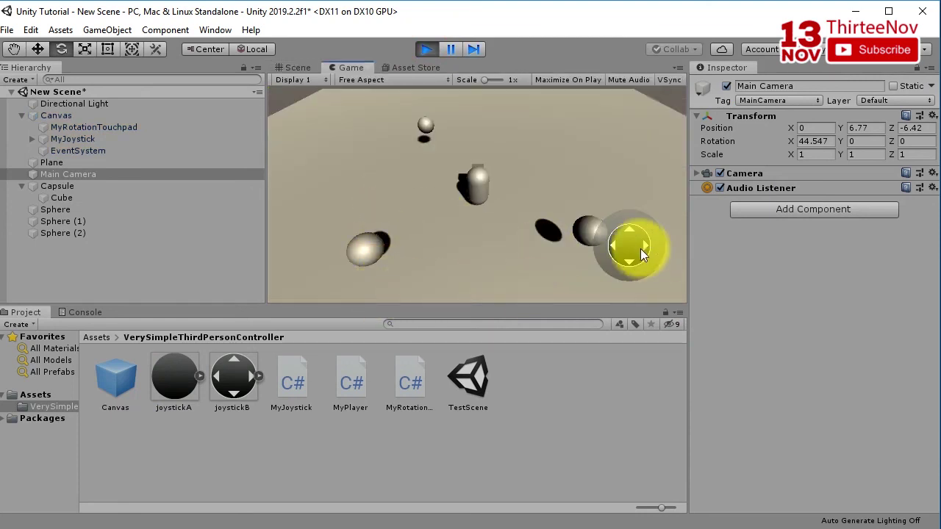
Drive the capsule toward the camera, turn it, then walk it forward to the far sphere.
left_click_drag(625, 248, 628, 280)
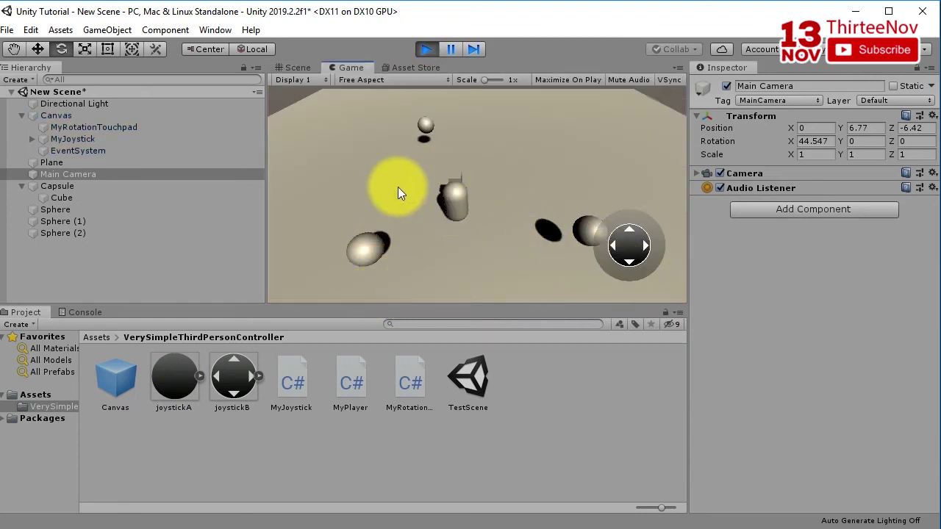
left_click_drag(397, 187, 488, 301)
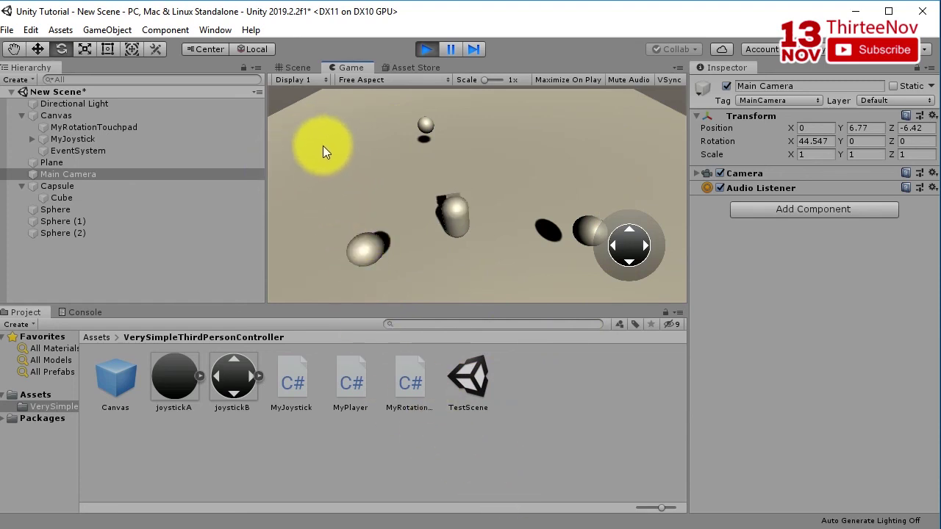
left_click_drag(624, 245, 635, 150)
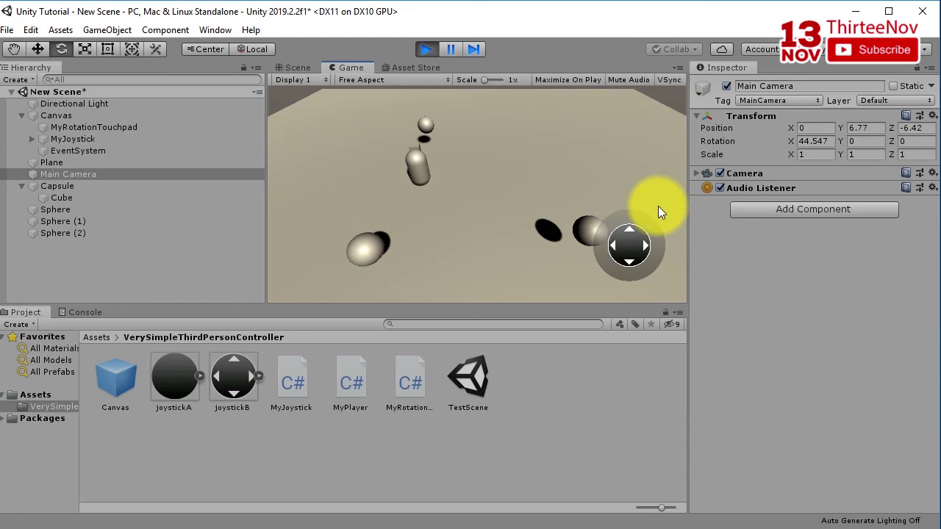